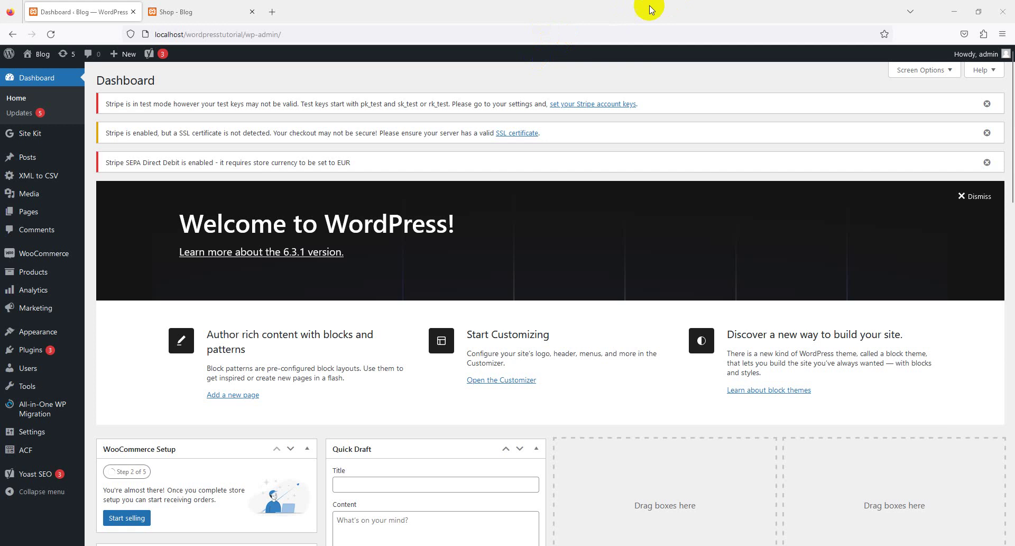
- From Plugins > Add New, search the plugin directory for 'packing slip'
{"action": "left_click", "coordinate": [36, 295]}
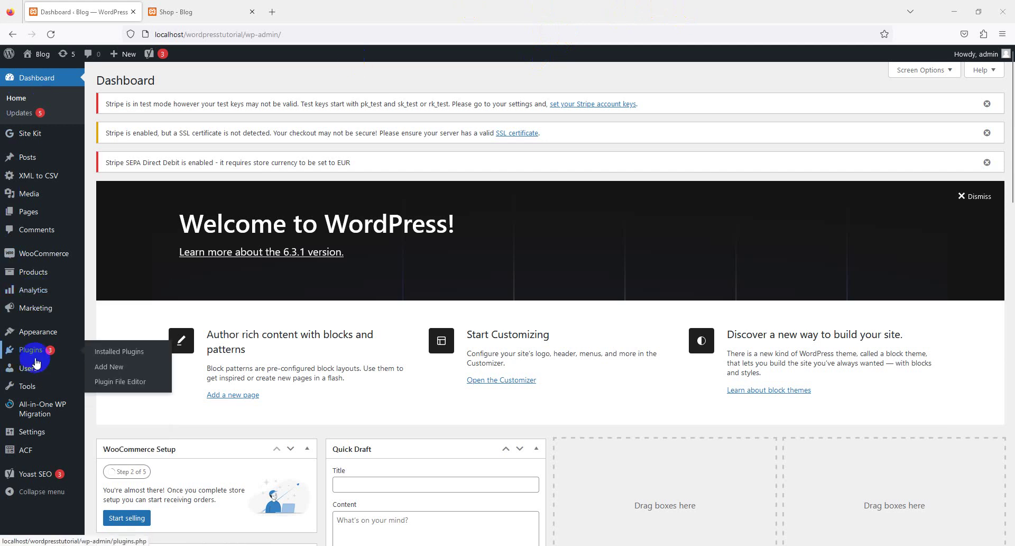
{"action": "left_click", "coordinate": [117, 367]}
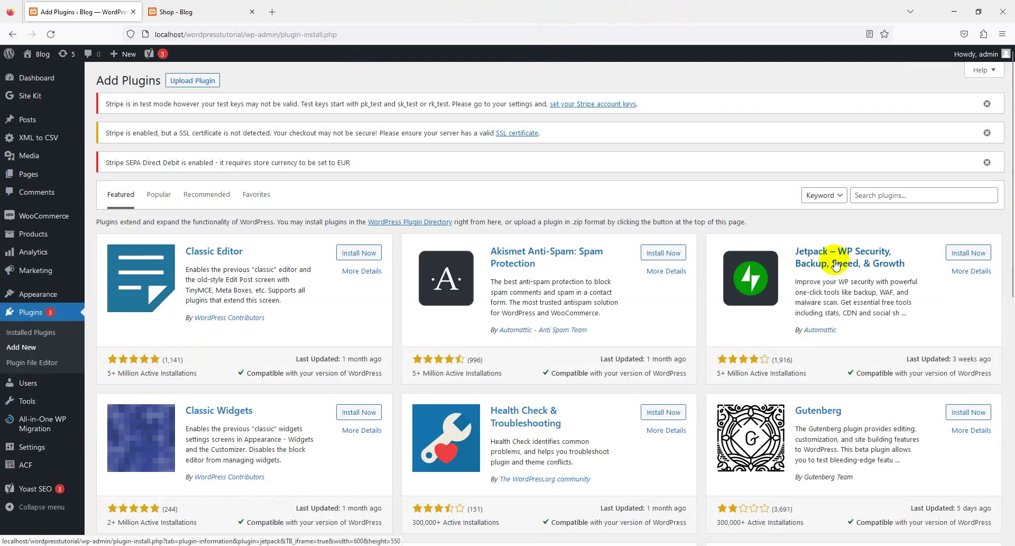
{"action": "left_click", "coordinate": [886, 200]}
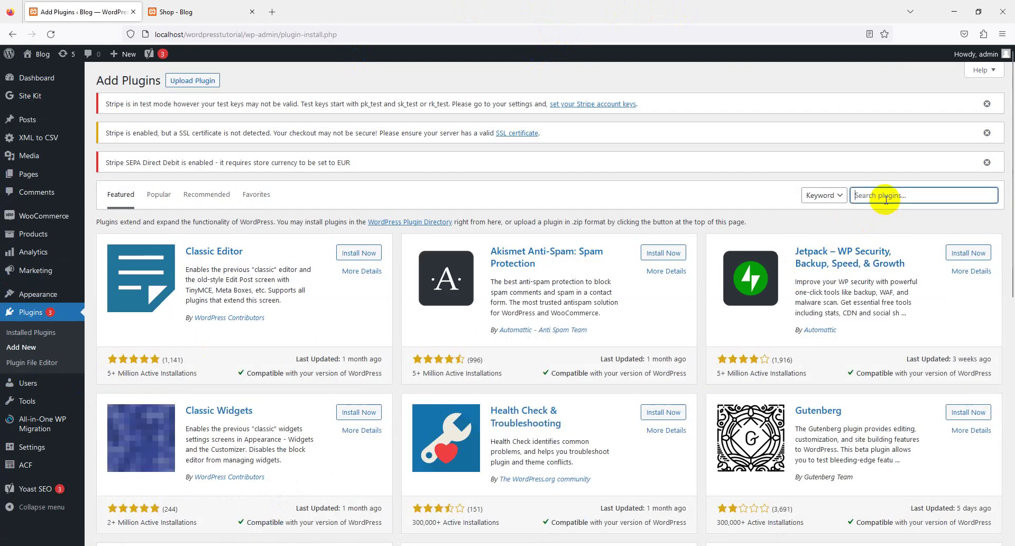
{"action": "type", "text": "pak"}
{"action": "key", "text": "BackSpace"}
{"action": "type", "text": "cking slip"}
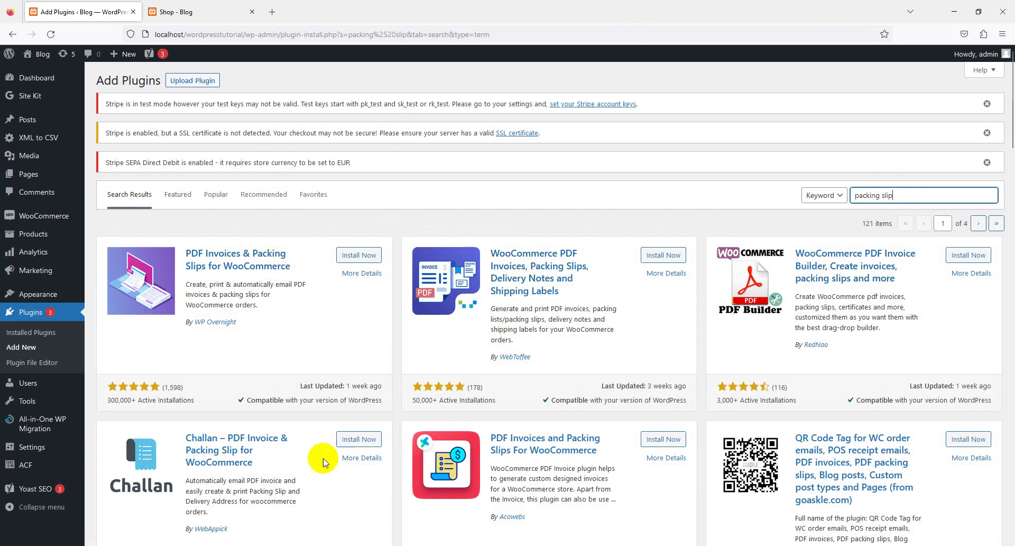
{"action": "scroll", "coordinate": [293, 426], "scroll_direction": "down", "scroll_amount": 3}
{"action": "scroll", "coordinate": [753, 285], "scroll_direction": "up", "scroll_amount": 2}
{"action": "scroll", "coordinate": [719, 286], "scroll_direction": "up", "scroll_amount": 1}
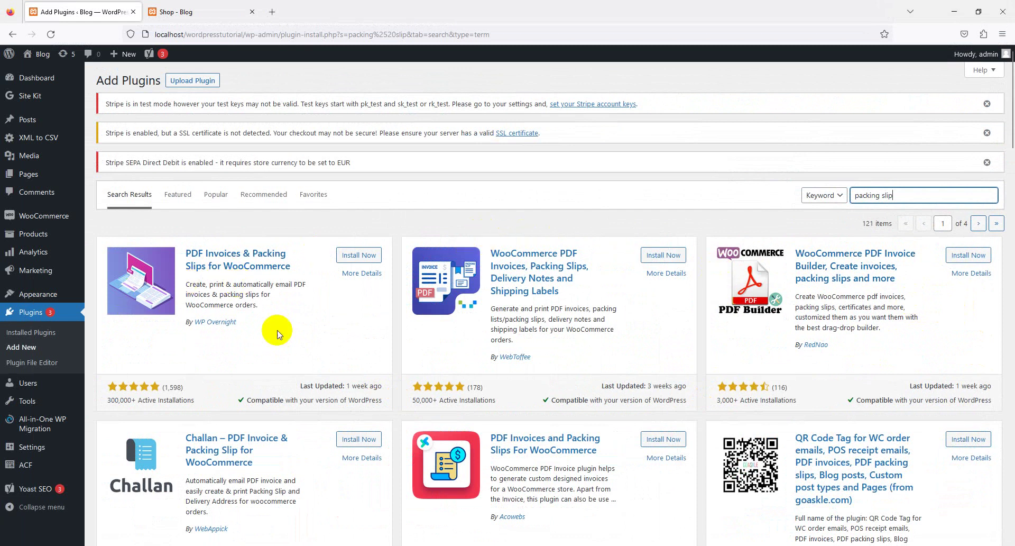
{"action": "triple_click", "coordinate": [121, 401]}
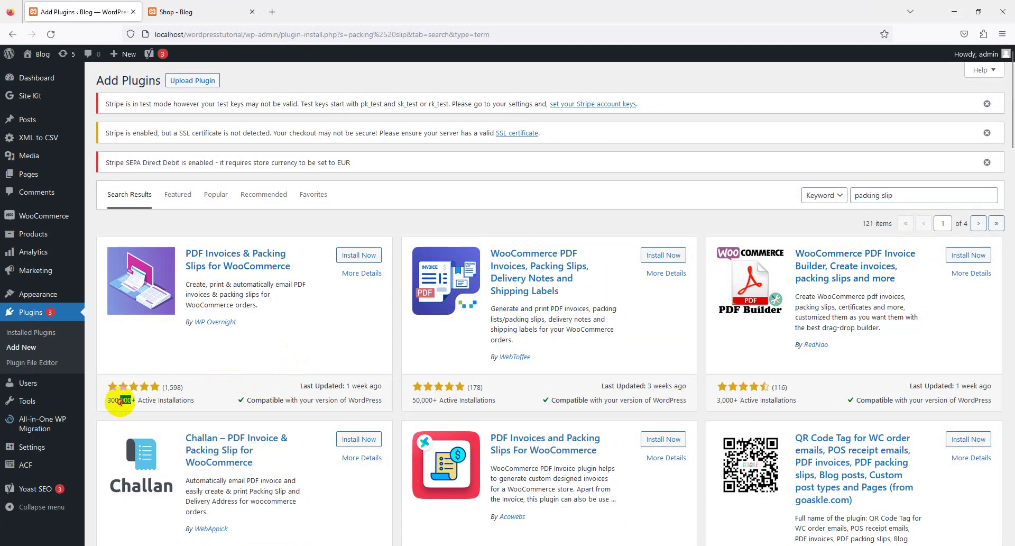
{"action": "triple_click", "coordinate": [439, 401]}
{"action": "double_click", "coordinate": [763, 401]}
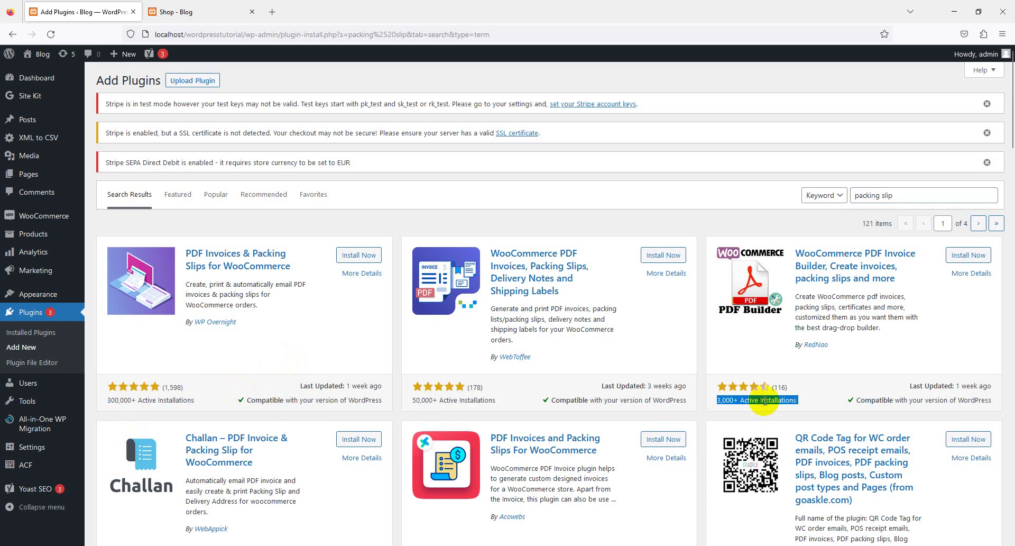
{"action": "double_click", "coordinate": [160, 400]}
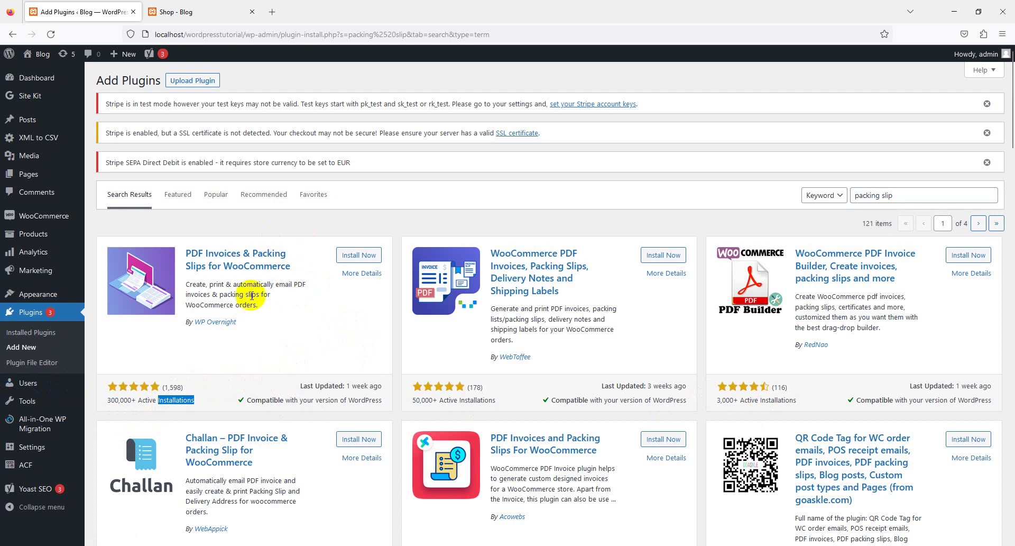
{"action": "triple_click", "coordinate": [346, 385]}
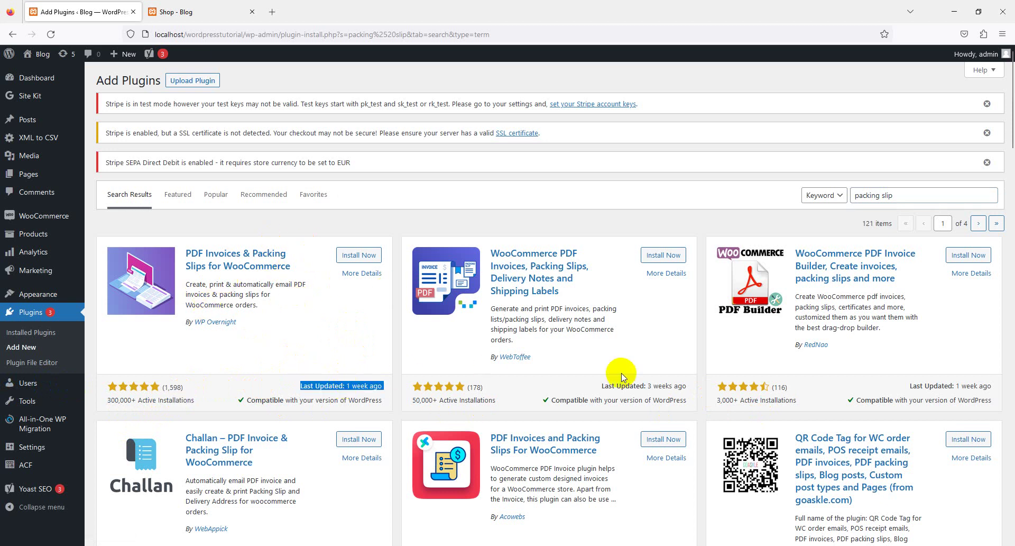
{"action": "triple_click", "coordinate": [635, 385]}
{"action": "double_click", "coordinate": [972, 387]}
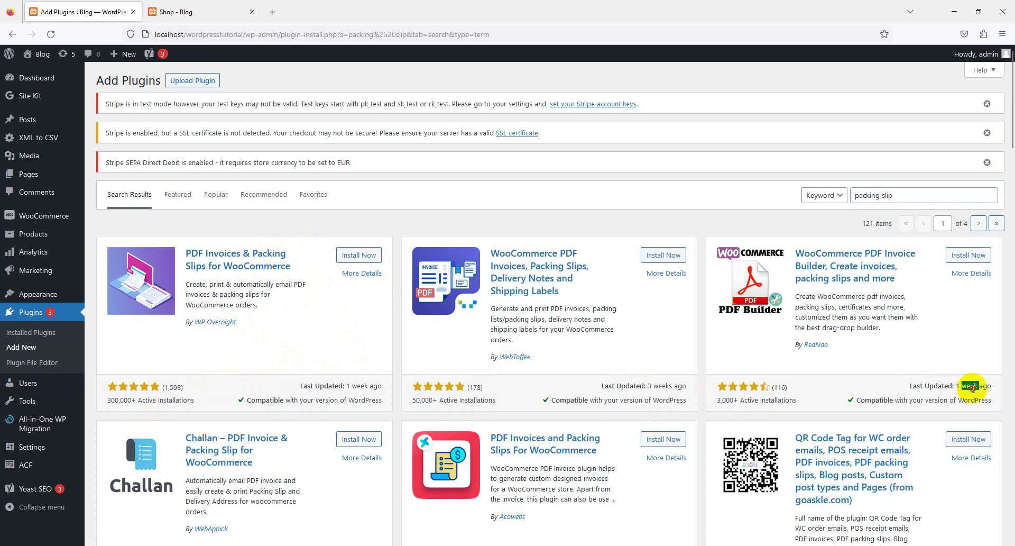
{"action": "left_click", "coordinate": [973, 388]}
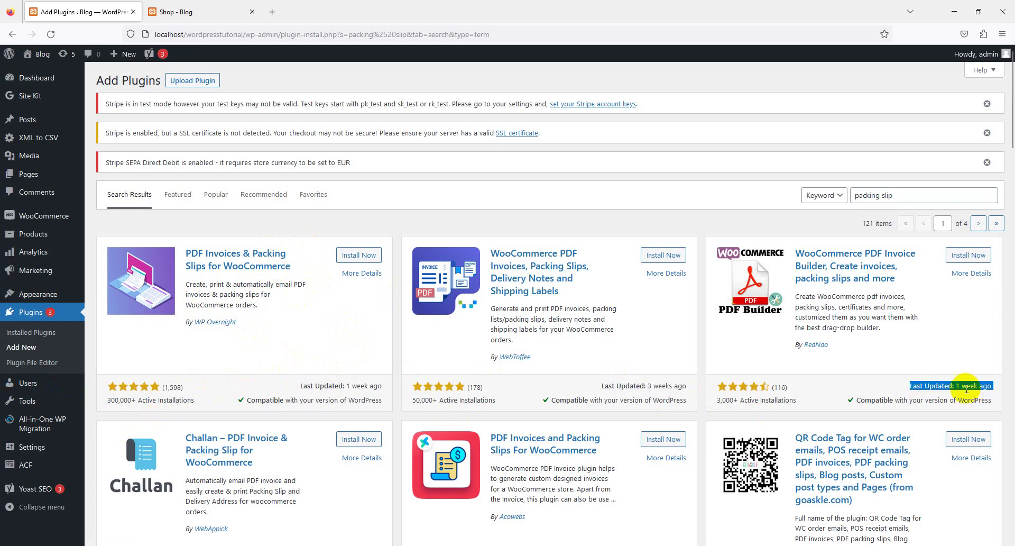
{"action": "triple_click", "coordinate": [151, 398]}
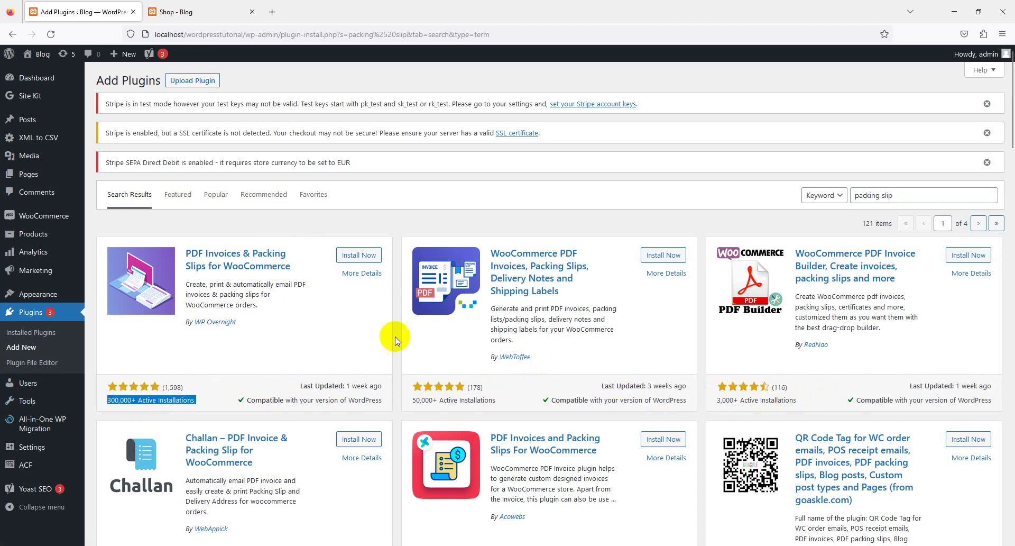
- Install the PDF Invoices & Packing Slips for WooCommerce plugin from its card, then activate it
{"action": "left_click", "coordinate": [362, 255]}
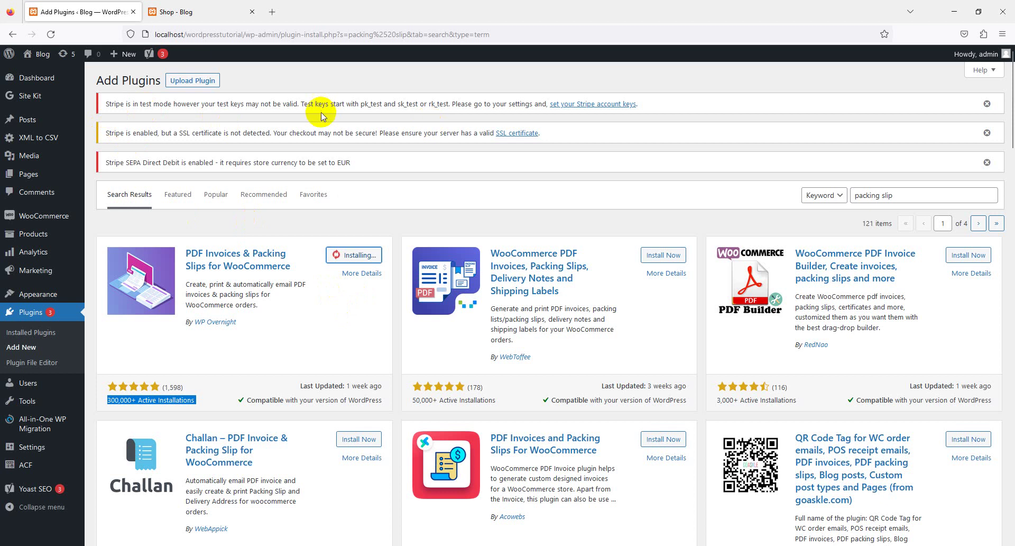
{"action": "left_click", "coordinate": [356, 260]}
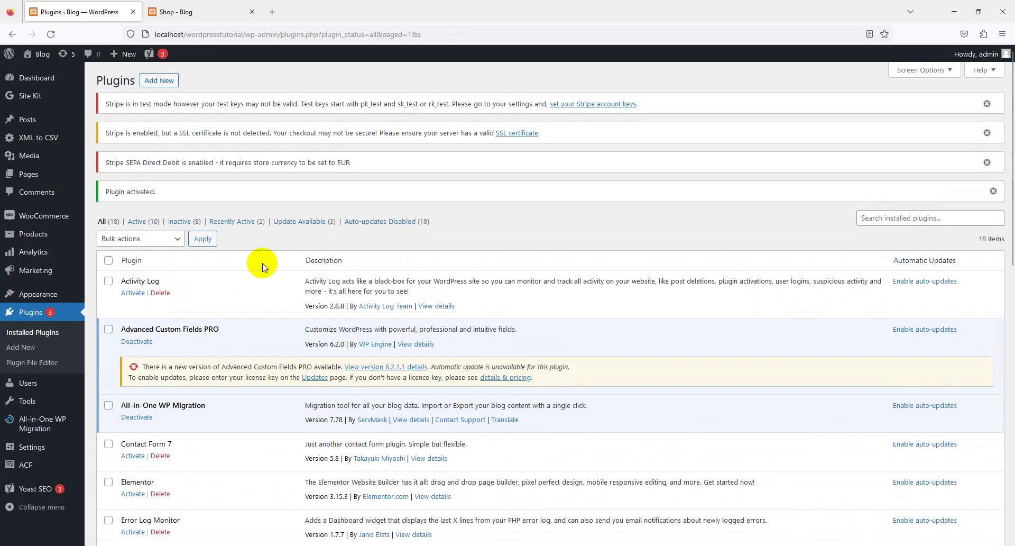
- Deactivate the WooCommerce Stripe Gateway plugin in the Plugins list
{"action": "scroll", "coordinate": [139, 394], "scroll_direction": "down", "scroll_amount": 10}
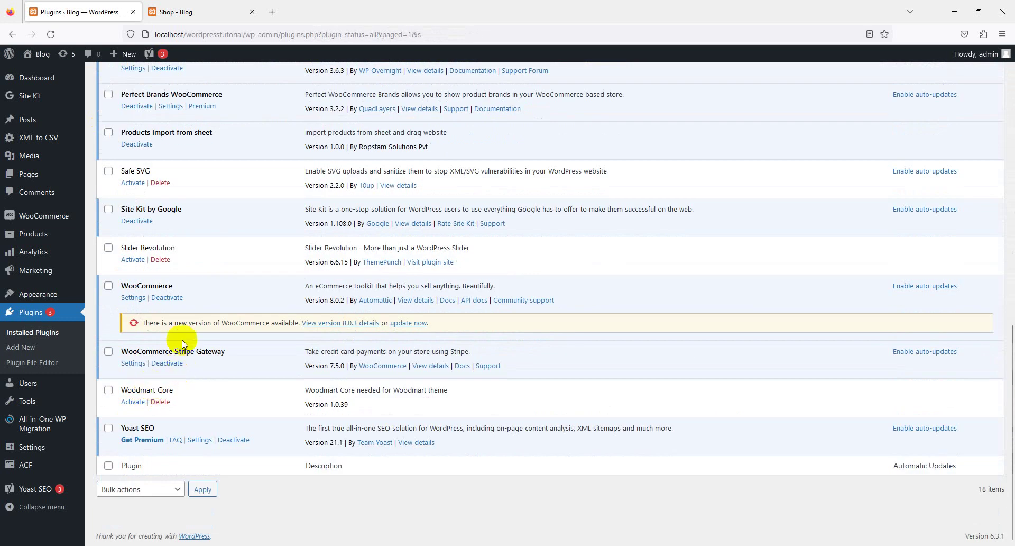
{"action": "left_click", "coordinate": [174, 369]}
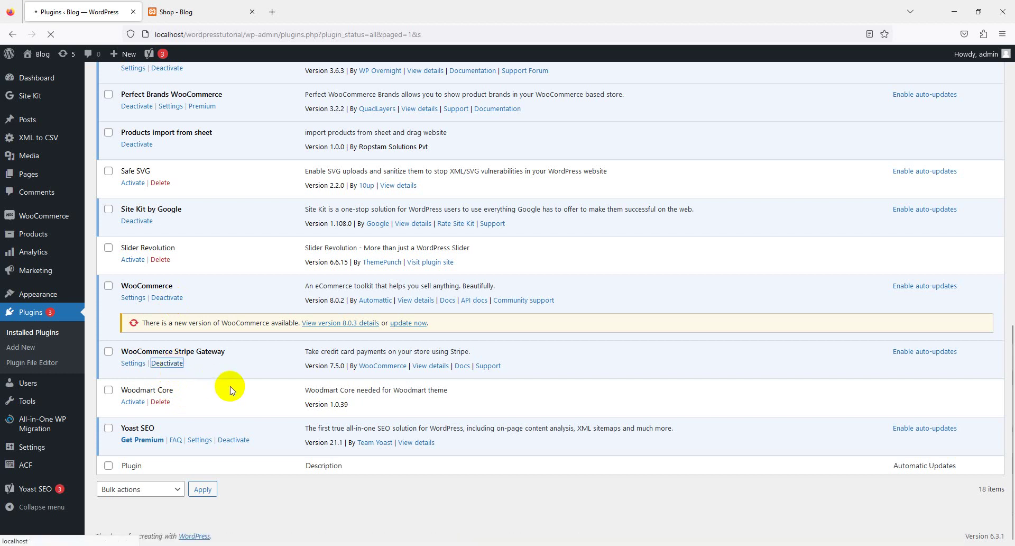
{"action": "scroll", "coordinate": [208, 290], "scroll_direction": "up", "scroll_amount": 2}
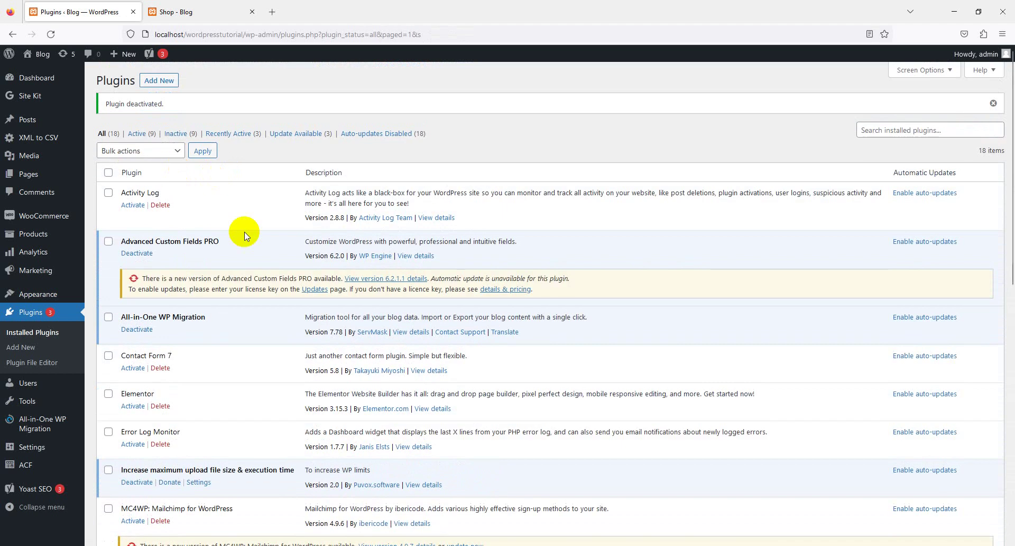
- Open the PDF Invoices plugin's settings and review its no-orders preview notice
{"action": "scroll", "coordinate": [199, 208], "scroll_direction": "down", "scroll_amount": 5}
{"action": "scroll", "coordinate": [199, 208], "scroll_direction": "up", "scroll_amount": 1}
{"action": "scroll", "coordinate": [192, 198], "scroll_direction": "down", "scroll_amount": 3}
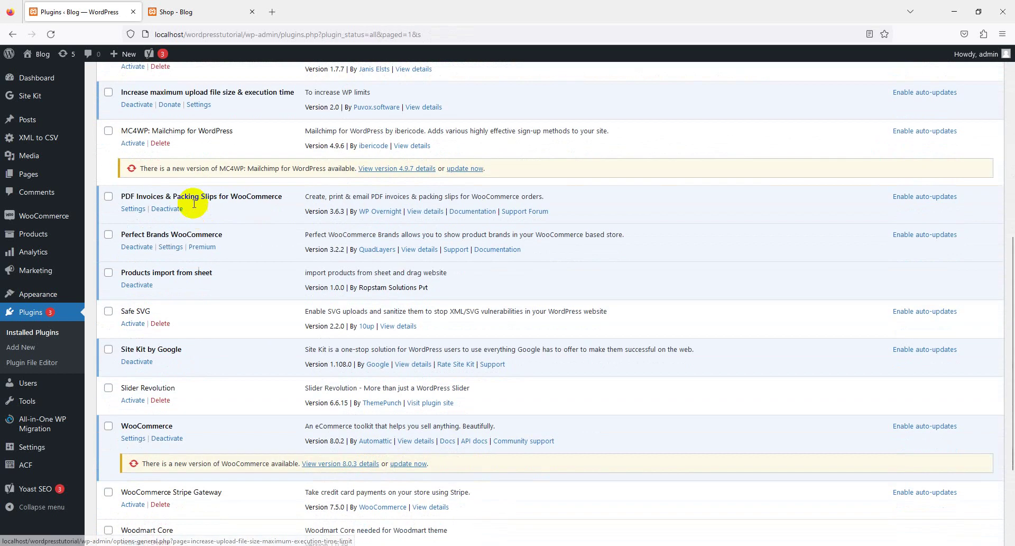
{"action": "triple_click", "coordinate": [188, 197]}
{"action": "left_click", "coordinate": [133, 209]}
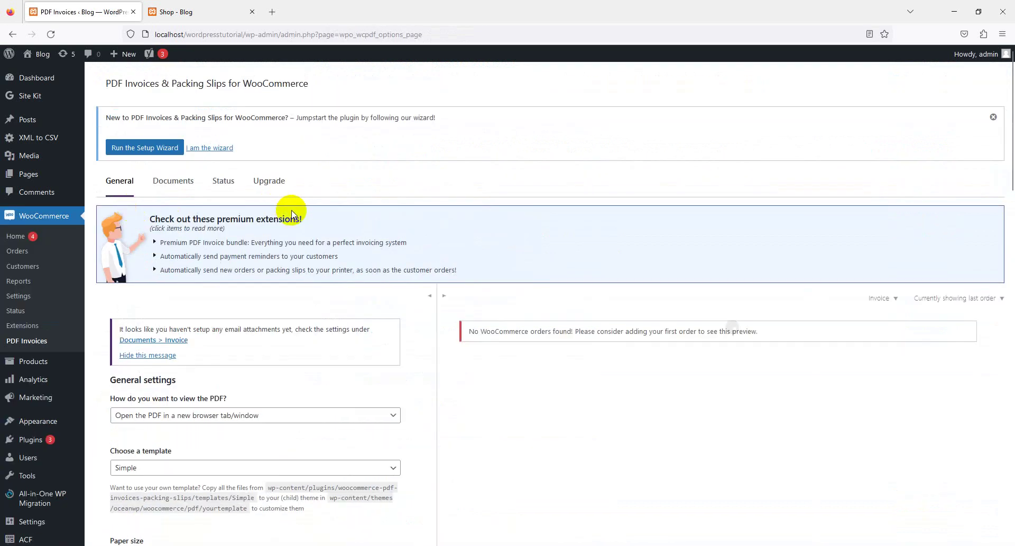
{"action": "scroll", "coordinate": [295, 204], "scroll_direction": "down", "scroll_amount": 2}
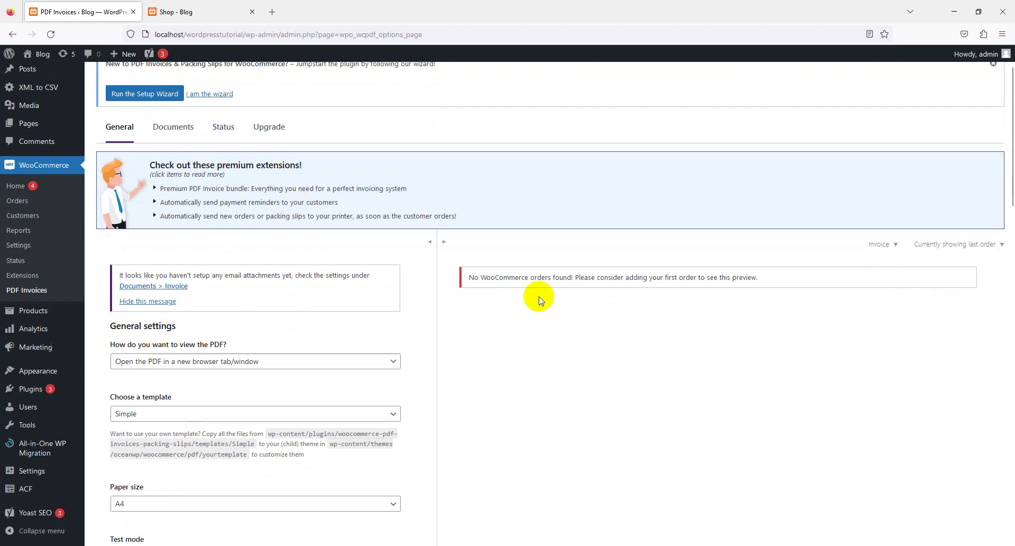
{"action": "triple_click", "coordinate": [550, 279]}
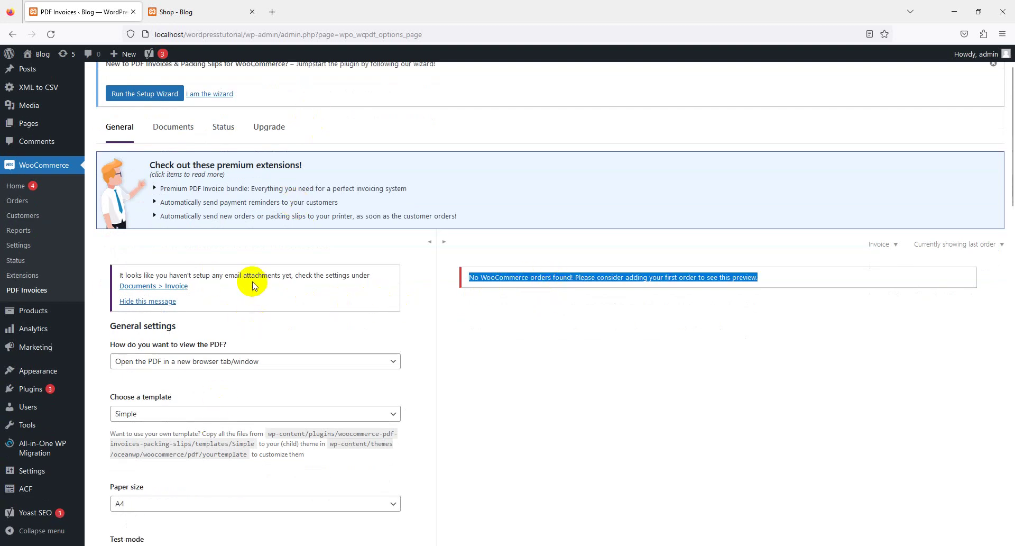
- In the shop, add three Front Axle Caps and the Wide Glide Triple Tree Conversion Kit to the cart
{"action": "left_click", "coordinate": [222, 4]}
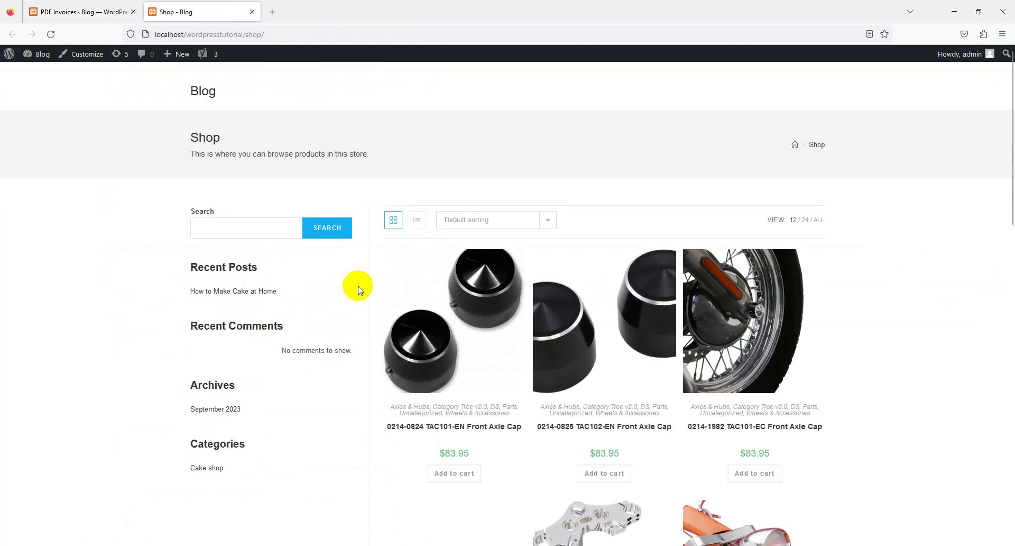
{"action": "scroll", "coordinate": [419, 355], "scroll_direction": "down", "scroll_amount": 2}
{"action": "left_click", "coordinate": [472, 367]}
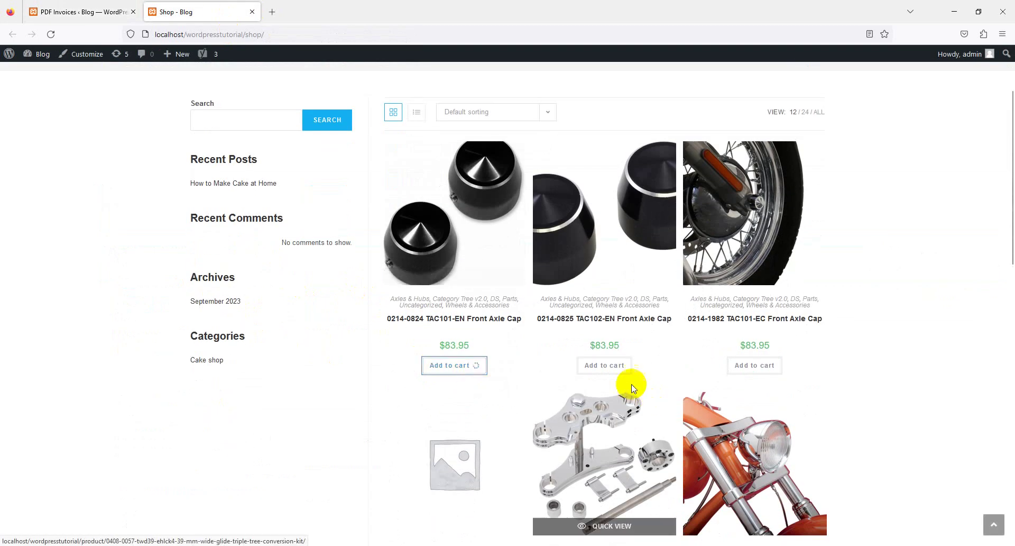
{"action": "left_click", "coordinate": [616, 365]}
{"action": "left_click", "coordinate": [770, 365]}
{"action": "scroll", "coordinate": [562, 376], "scroll_direction": "down", "scroll_amount": 3}
{"action": "left_click", "coordinate": [603, 472]}
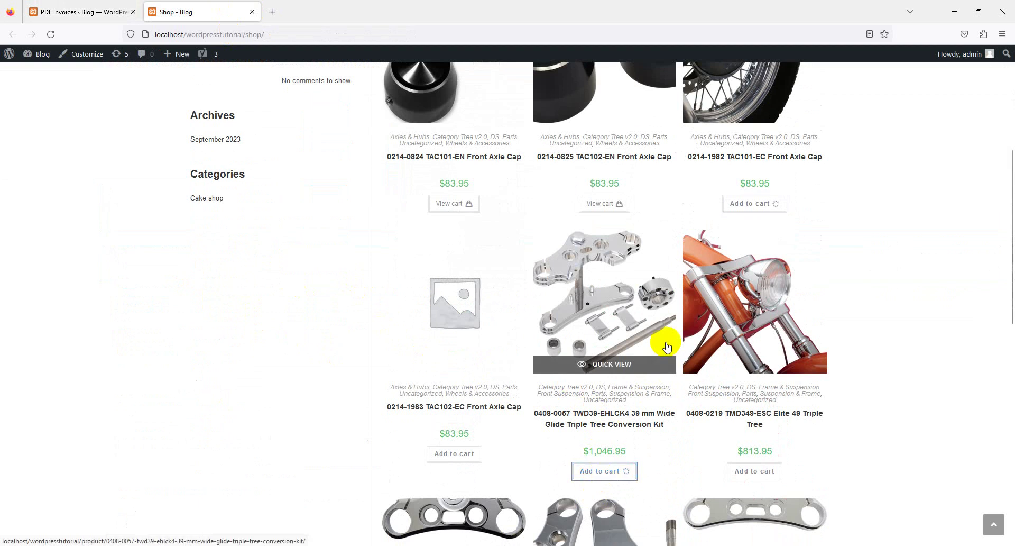
{"action": "scroll", "coordinate": [662, 339], "scroll_direction": "up", "scroll_amount": 3}
- Go from the cart to checkout for the $1,382.75 order and note the no-payment-methods warning
{"action": "left_click", "coordinate": [602, 365]}
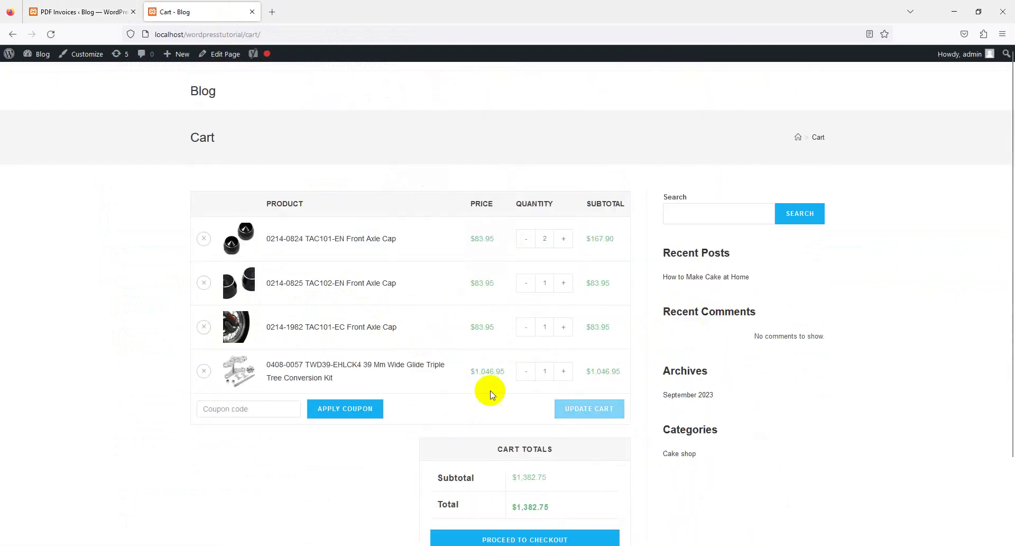
{"action": "scroll", "coordinate": [539, 417], "scroll_direction": "down", "scroll_amount": 2}
{"action": "left_click", "coordinate": [531, 539]}
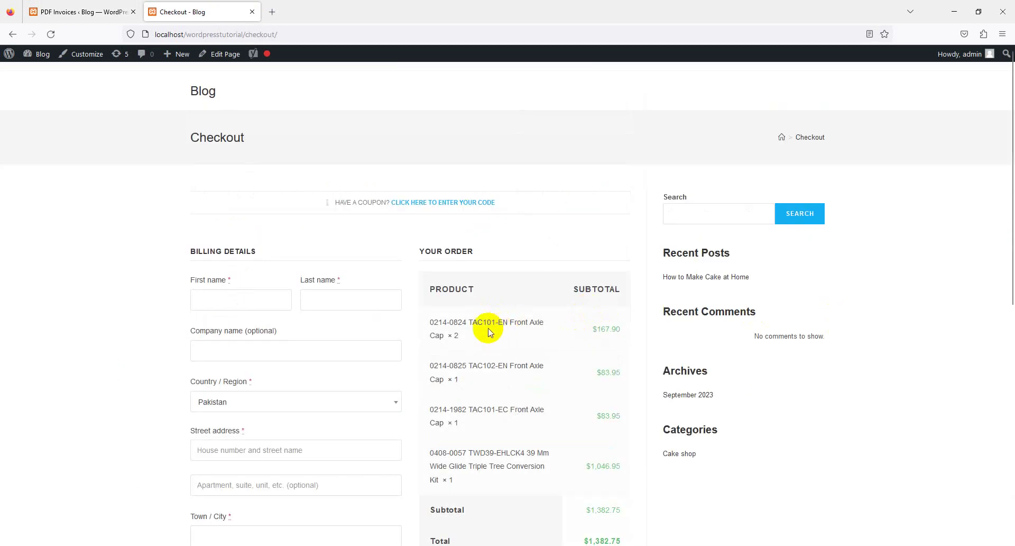
{"action": "scroll", "coordinate": [487, 265], "scroll_direction": "down", "scroll_amount": 5}
{"action": "scroll", "coordinate": [412, 345], "scroll_direction": "up", "scroll_amount": 4}
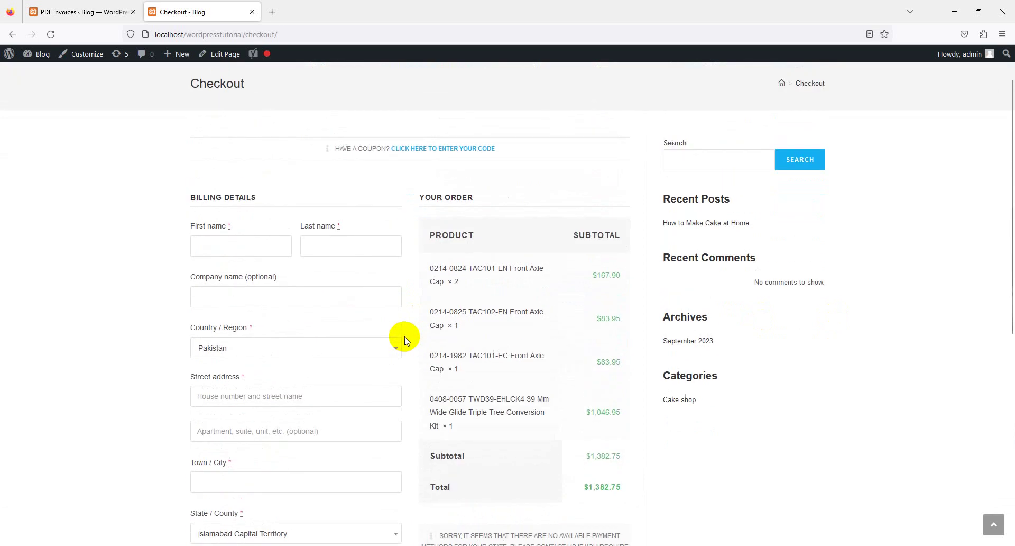
{"action": "scroll", "coordinate": [405, 340], "scroll_direction": "down", "scroll_amount": 4}
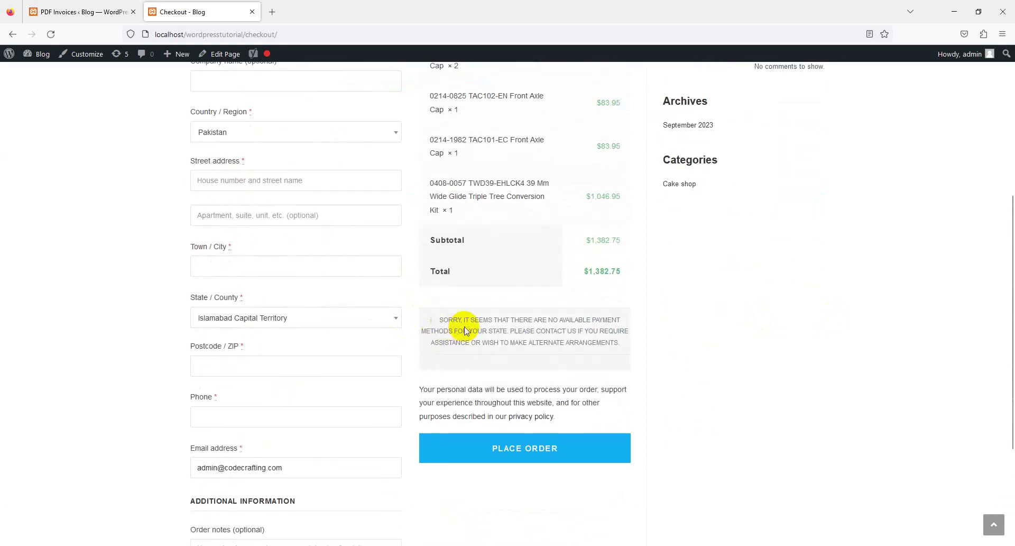
{"action": "double_click", "coordinate": [452, 321]}
- Switch on the Cash on delivery toggle in WooCommerce Settings > Payments
{"action": "left_click", "coordinate": [125, 5]}
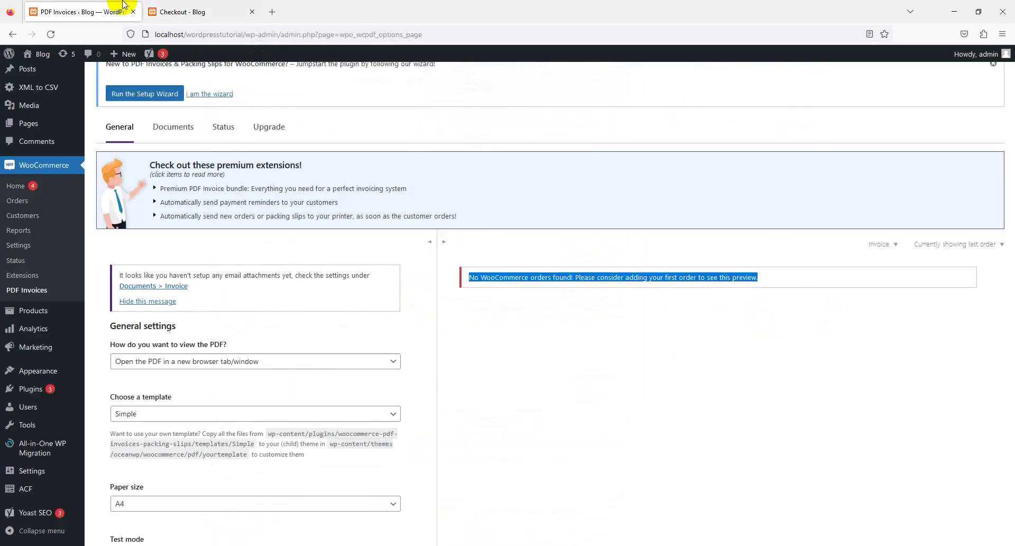
{"action": "middle_click", "coordinate": [46, 248]}
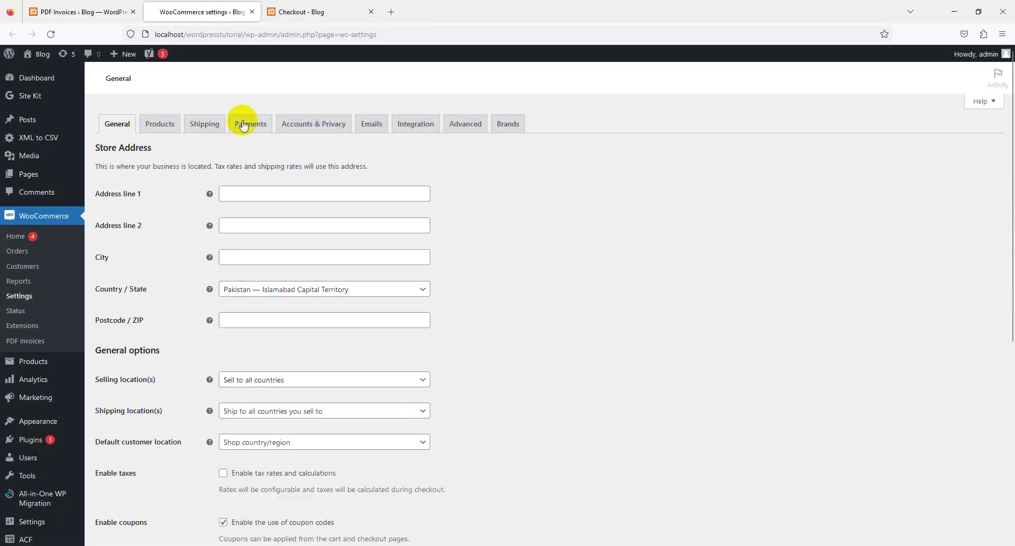
{"action": "left_click", "coordinate": [244, 121]}
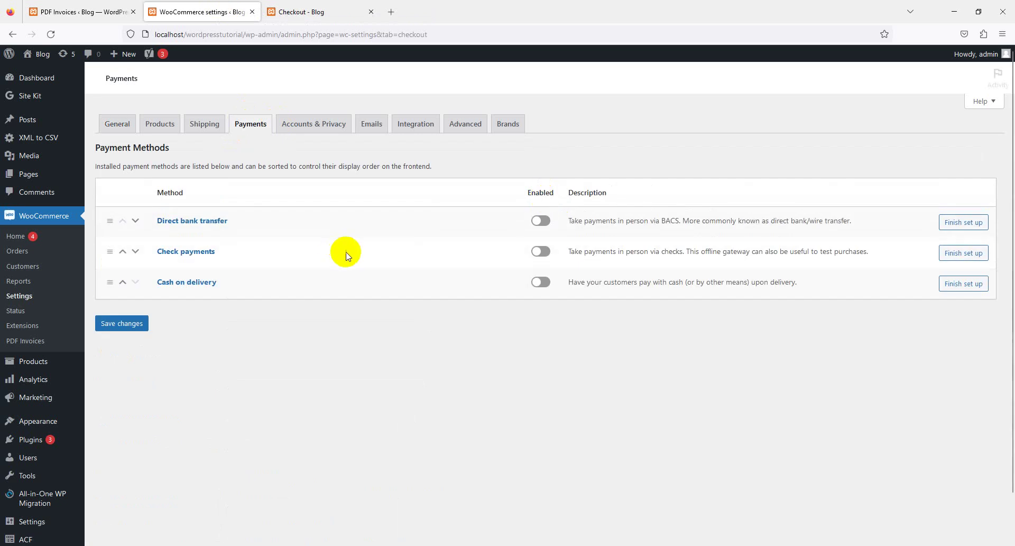
{"action": "left_click", "coordinate": [541, 286]}
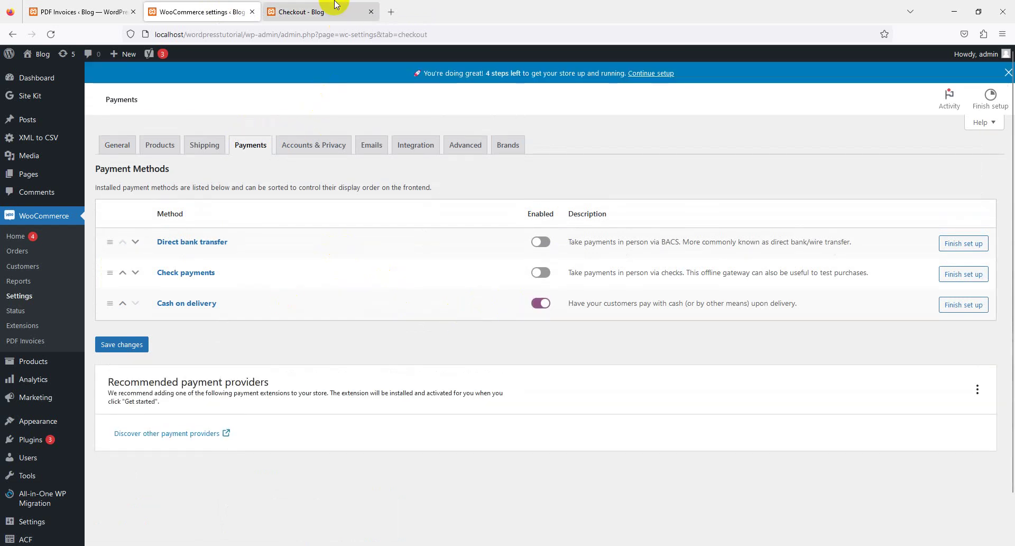
- Reload checkout and place the $1,382.75 order using Cash on delivery
{"action": "left_click", "coordinate": [334, 6]}
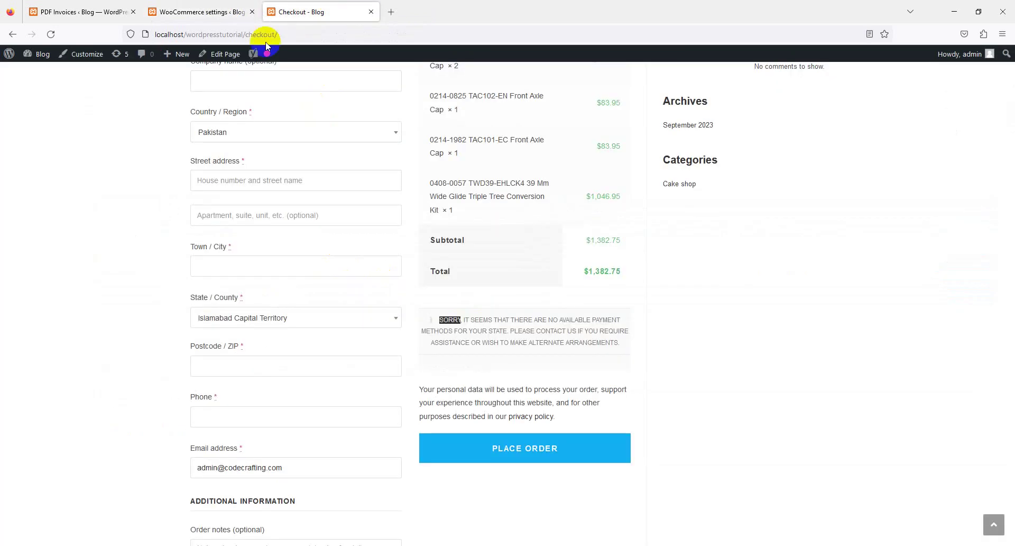
{"action": "left_click", "coordinate": [268, 34]}
{"action": "key", "text": "Return"}
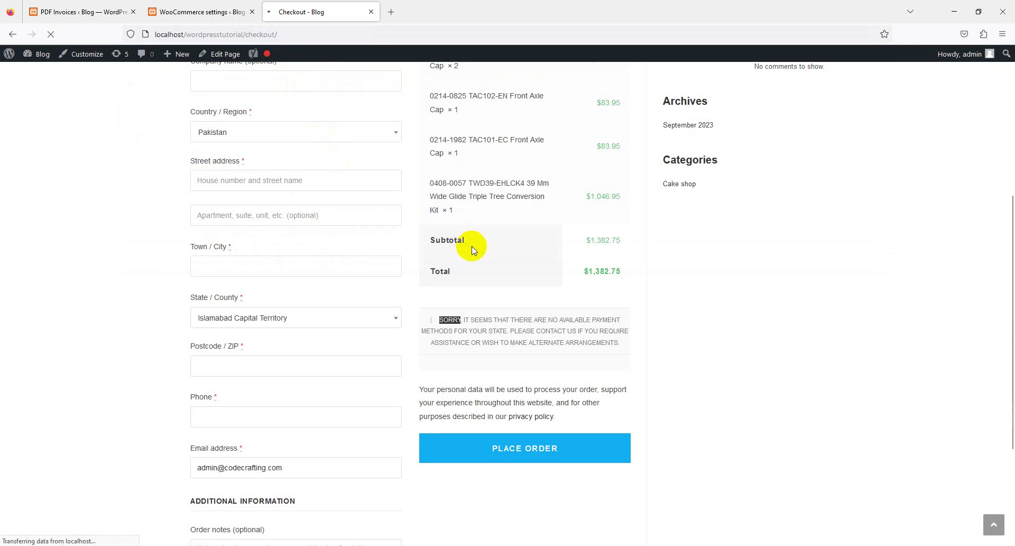
{"action": "scroll", "coordinate": [479, 264], "scroll_direction": "down", "scroll_amount": 7}
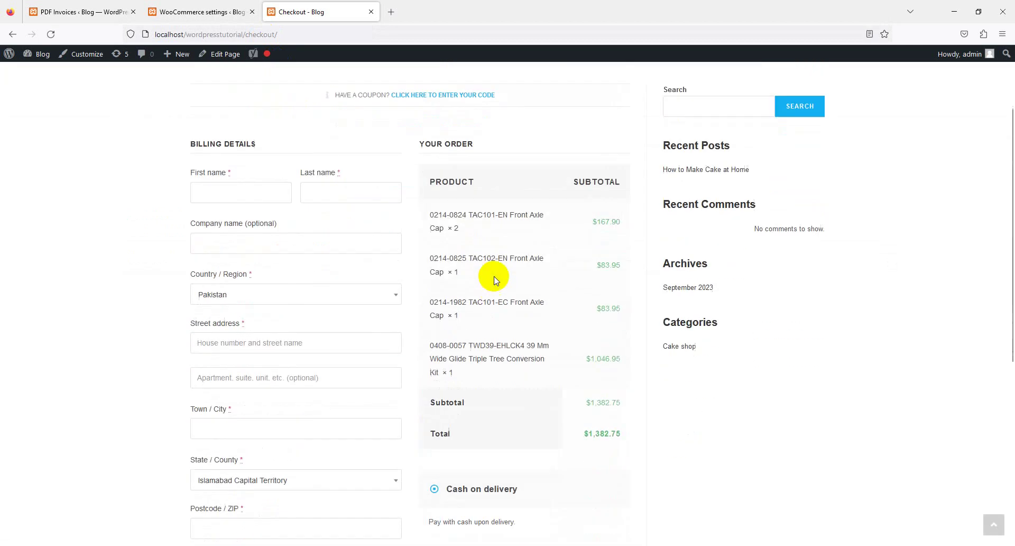
{"action": "scroll", "coordinate": [823, 254], "scroll_direction": "up", "scroll_amount": 4}
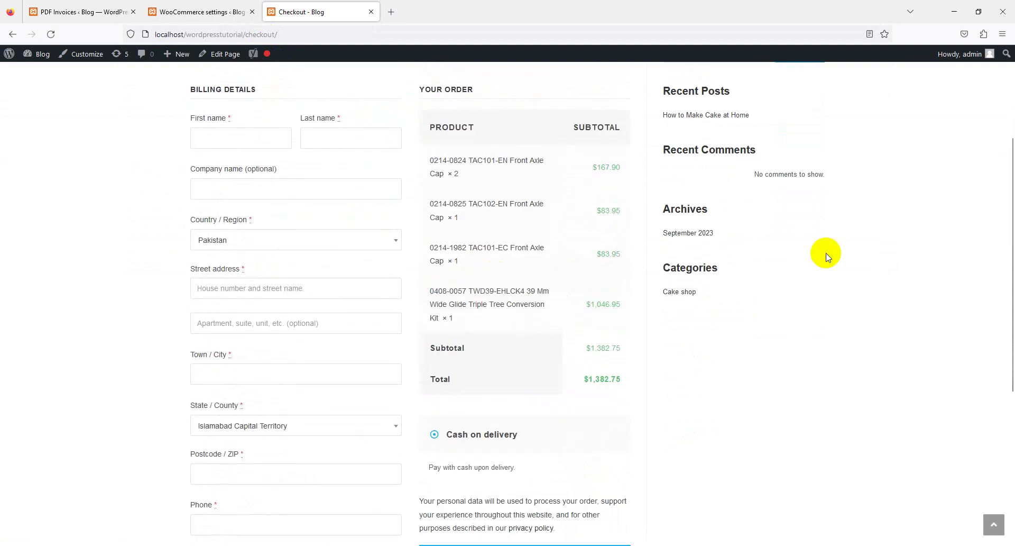
{"action": "scroll", "coordinate": [290, 464], "scroll_direction": "down", "scroll_amount": 5}
{"action": "scroll", "coordinate": [295, 462], "scroll_direction": "up", "scroll_amount": 6}
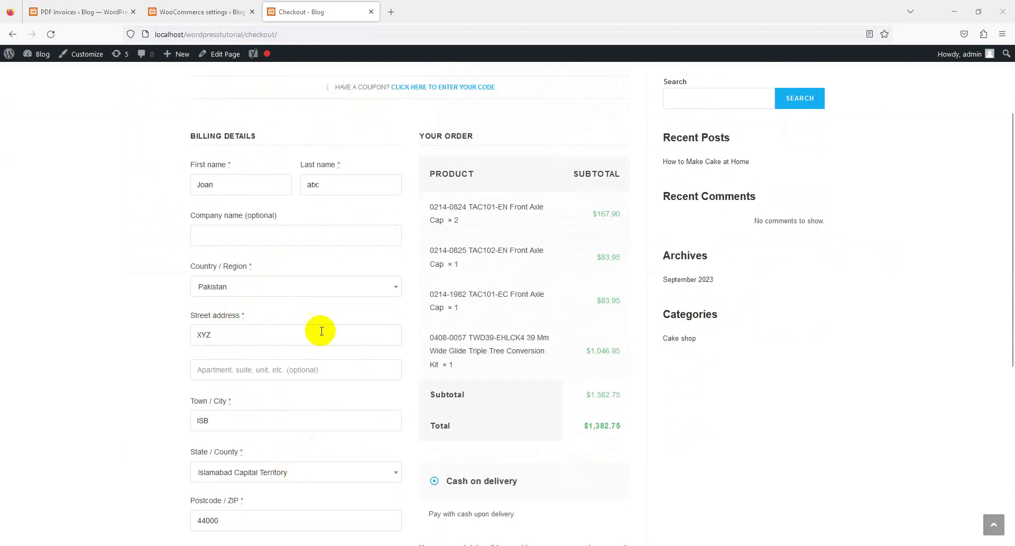
{"action": "scroll", "coordinate": [321, 331], "scroll_direction": "down", "scroll_amount": 1}
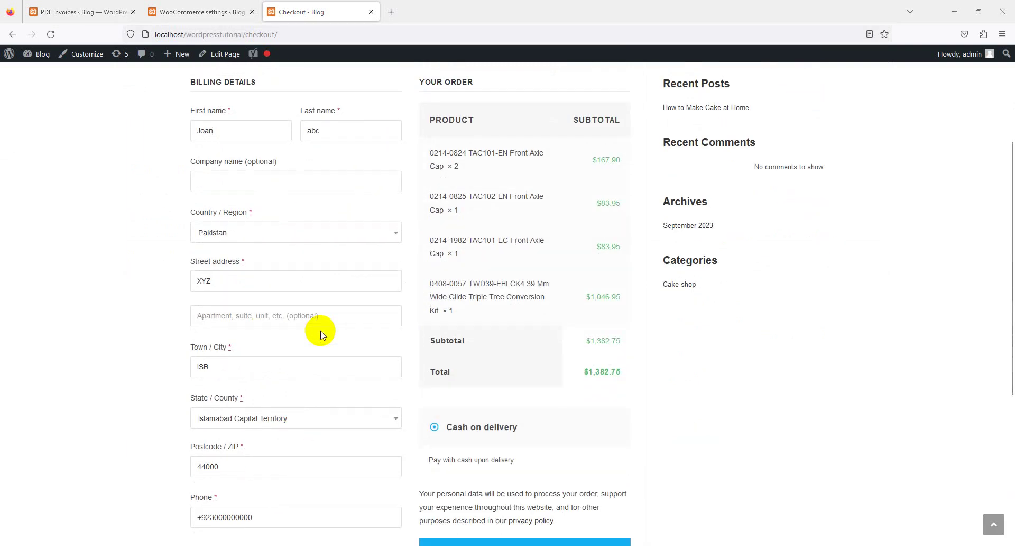
{"action": "left_click", "coordinate": [607, 540]}
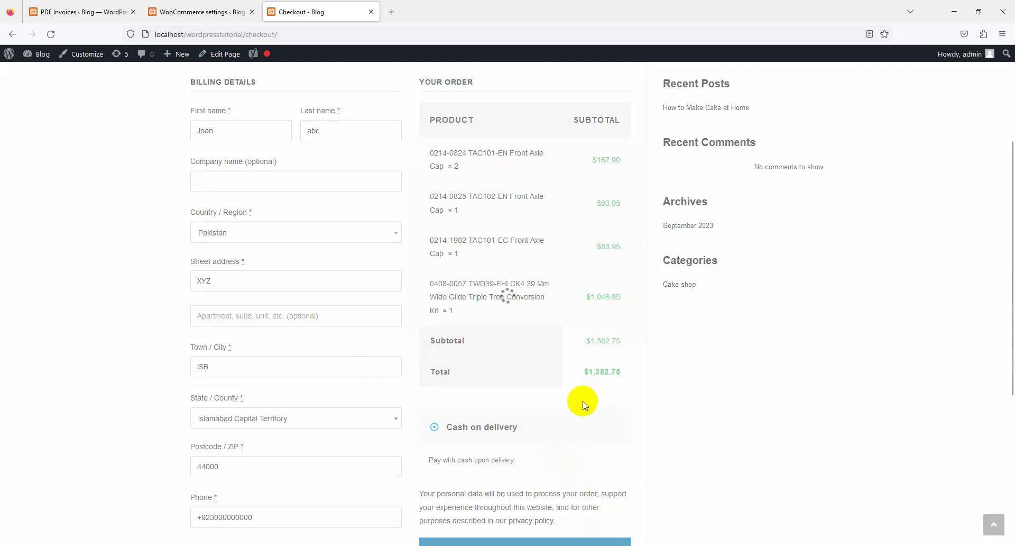
- Check the PDF Invoices settings still show the no-orders notice, then return to checkout
{"action": "left_click", "coordinate": [81, 11]}
{"action": "triple_click", "coordinate": [603, 275]}
{"action": "left_click", "coordinate": [339, 12]}
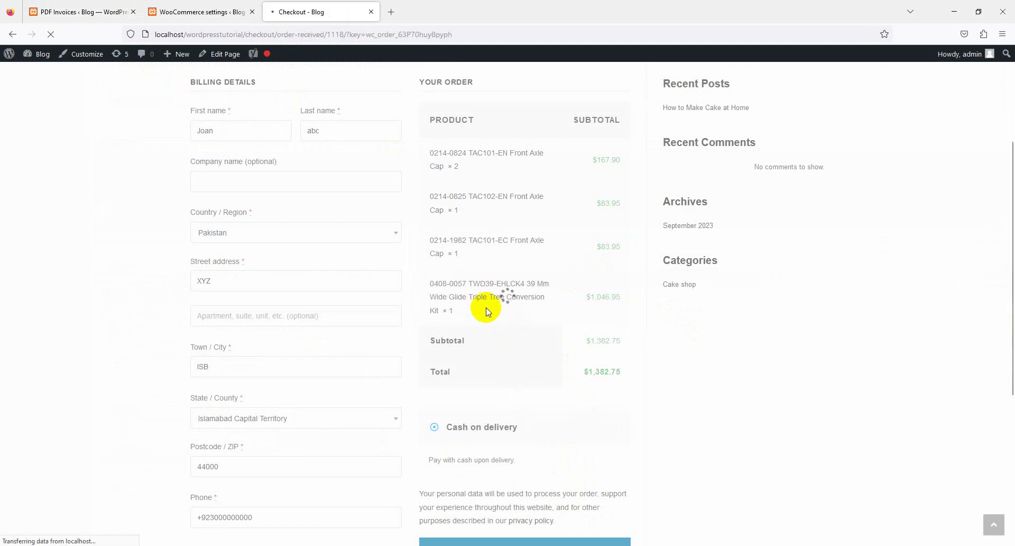
- Reload the PDF Invoices settings so the preview shows the new order's invoice
{"action": "left_click", "coordinate": [86, 10]}
{"action": "left_click", "coordinate": [52, 35]}
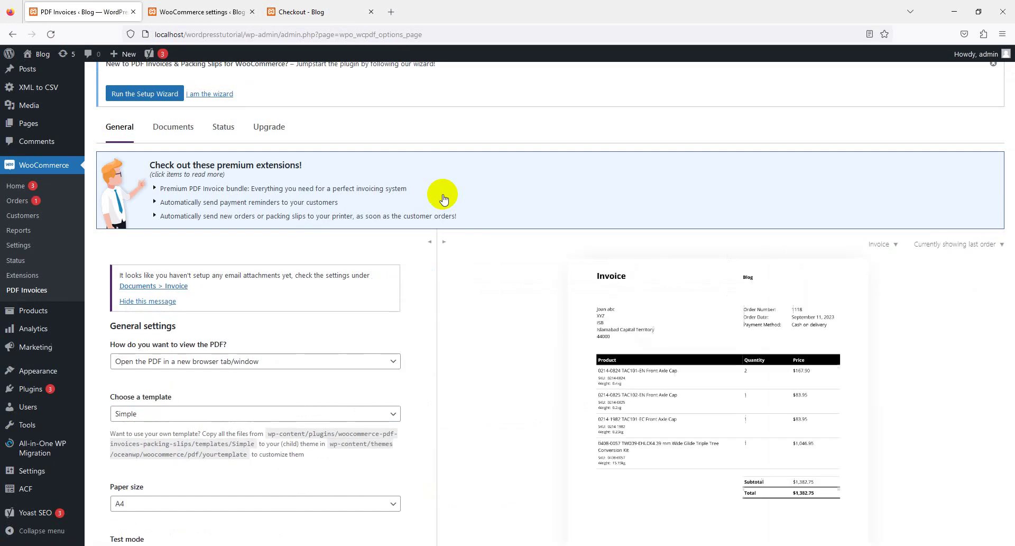
{"action": "scroll", "coordinate": [599, 339], "scroll_direction": "down", "scroll_amount": 3}
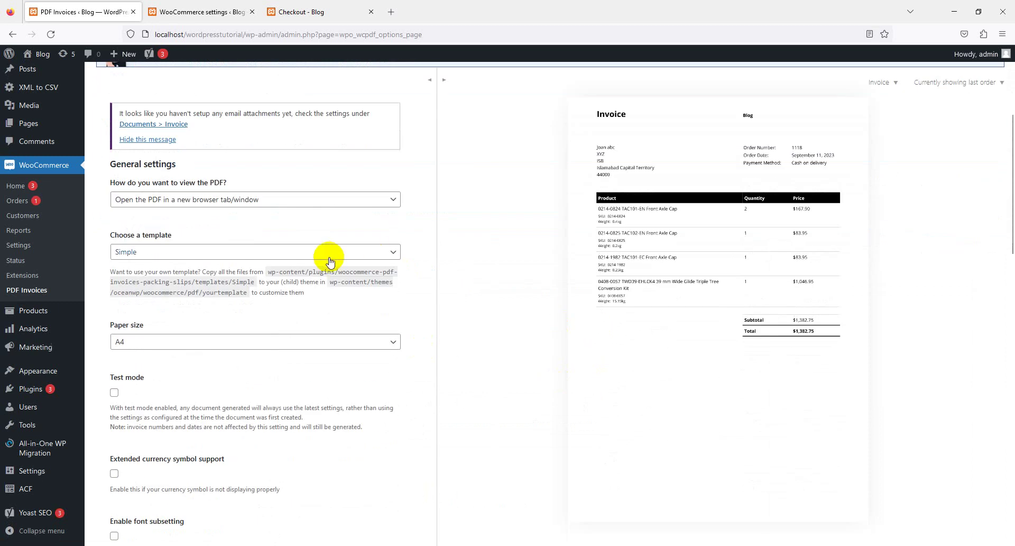
{"action": "scroll", "coordinate": [288, 251], "scroll_direction": "up", "scroll_amount": 1}
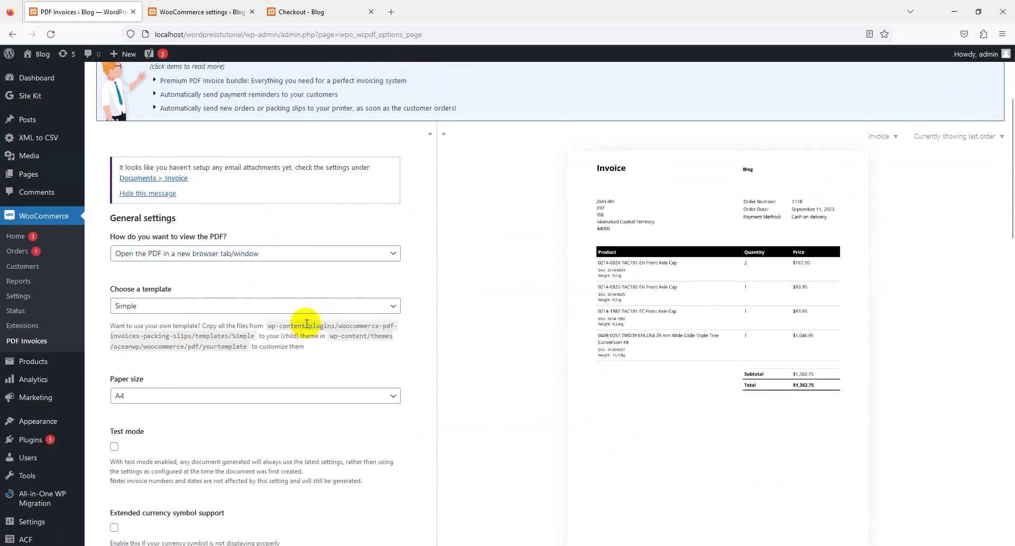
- Review the template help and confirm Simple is the only template choice
{"action": "triple_click", "coordinate": [307, 324]}
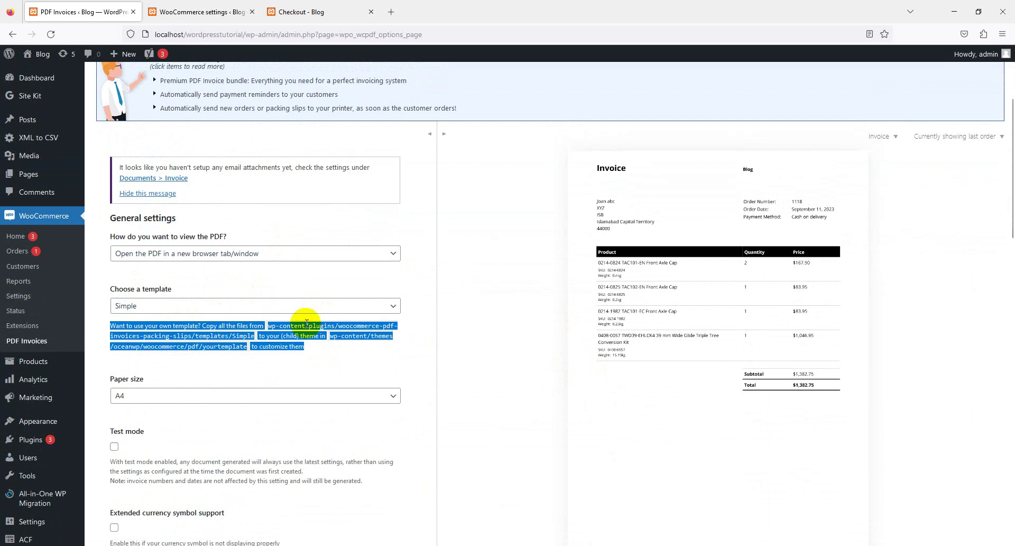
{"action": "left_click", "coordinate": [302, 371]}
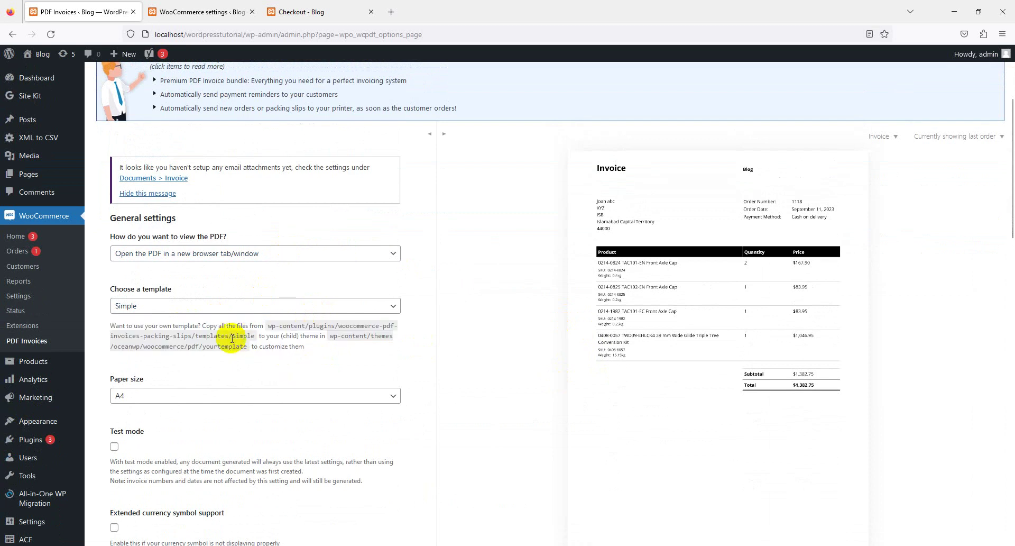
{"action": "triple_click", "coordinate": [289, 328]}
{"action": "left_click", "coordinate": [256, 335]}
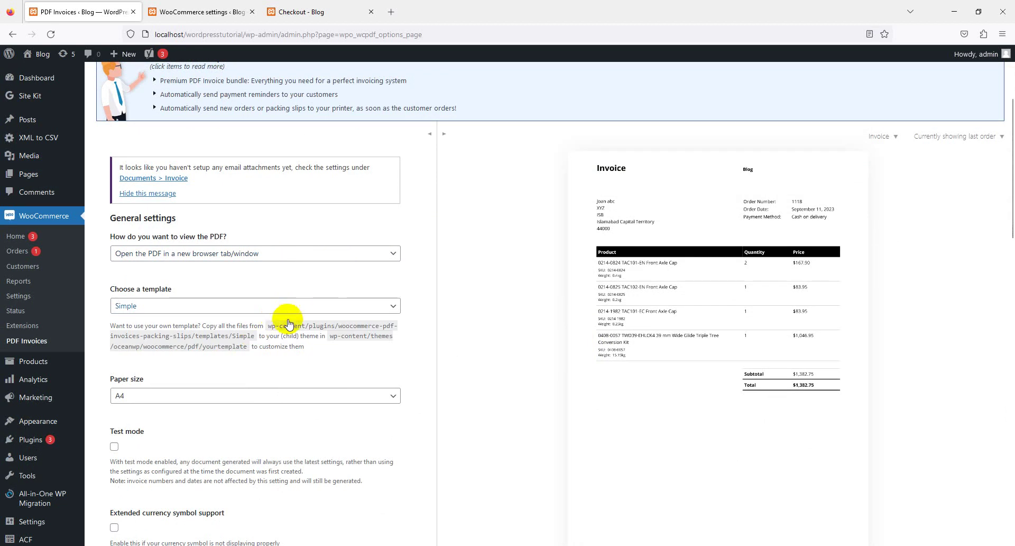
{"action": "left_click", "coordinate": [392, 300]}
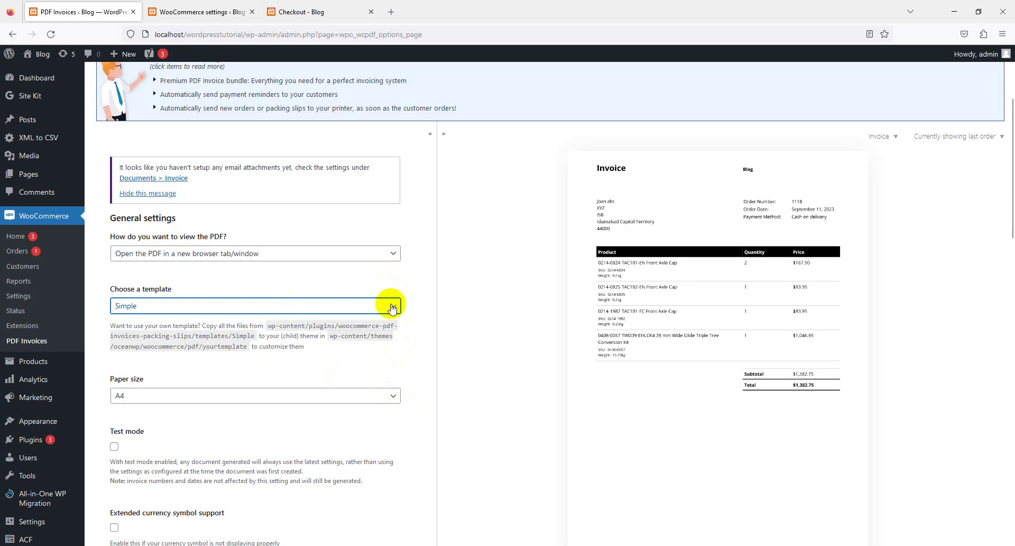
{"action": "left_click", "coordinate": [299, 307]}
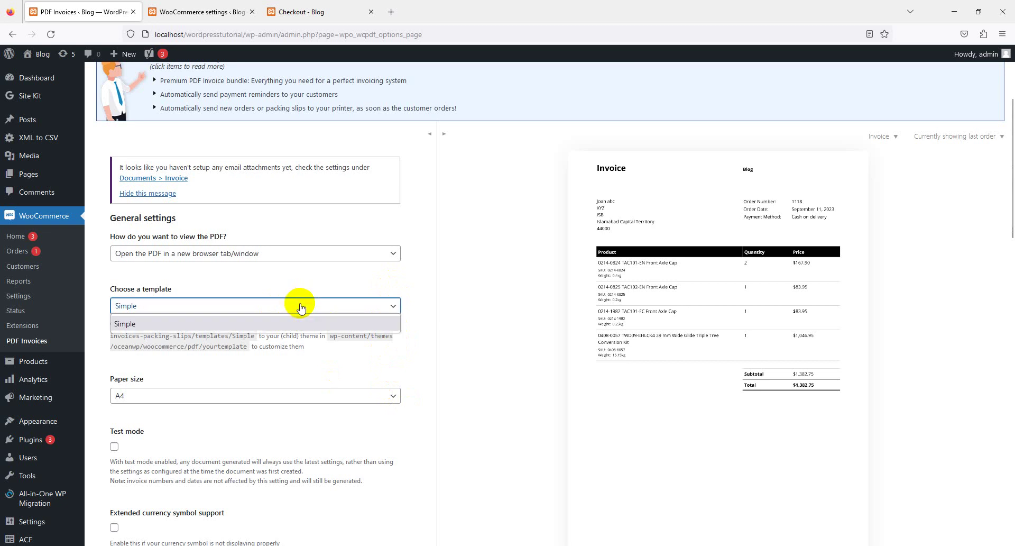
{"action": "left_click", "coordinate": [261, 345]}
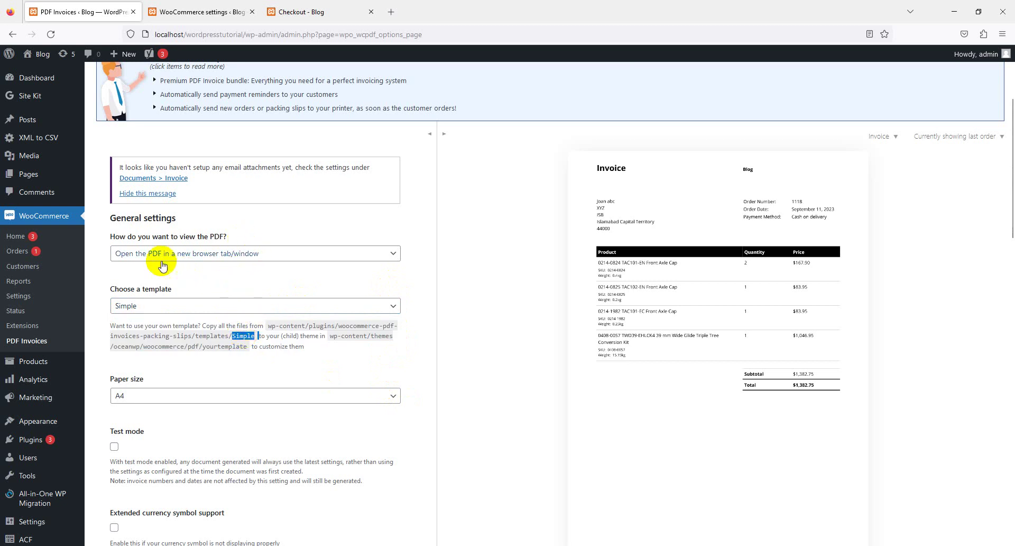
- Keep PDFs opening in a new browser tab and set the paper size to Letter
{"action": "left_click", "coordinate": [200, 255]}
{"action": "left_click", "coordinate": [185, 277]}
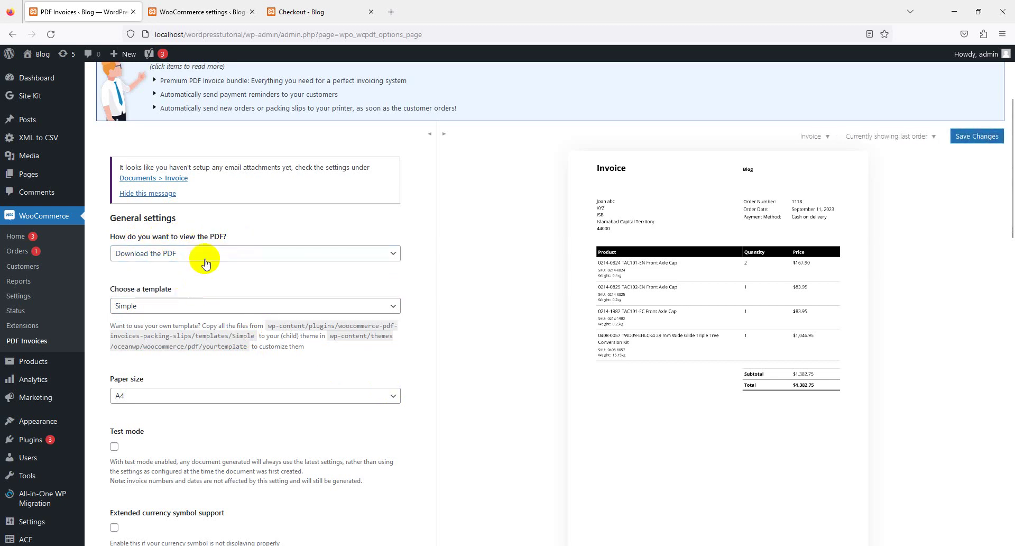
{"action": "left_click", "coordinate": [201, 258]}
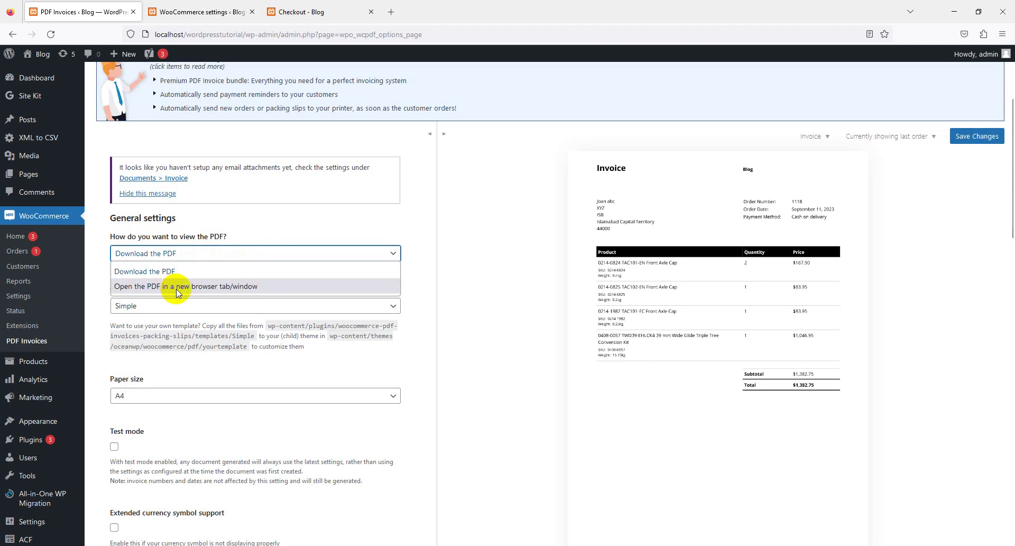
{"action": "left_click", "coordinate": [177, 288]}
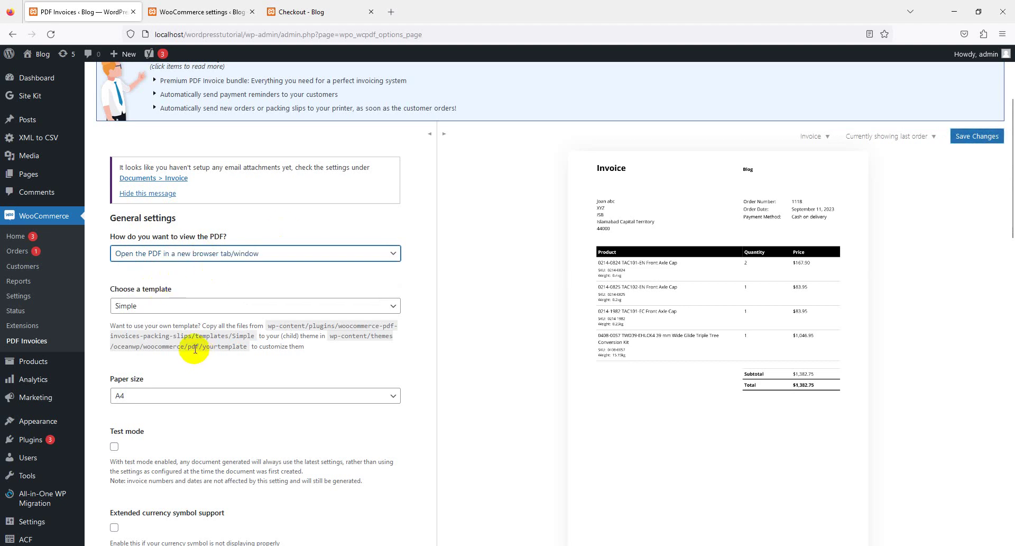
{"action": "scroll", "coordinate": [196, 348], "scroll_direction": "down", "scroll_amount": 1}
{"action": "scroll", "coordinate": [195, 348], "scroll_direction": "down", "scroll_amount": 3}
{"action": "left_click", "coordinate": [198, 294]}
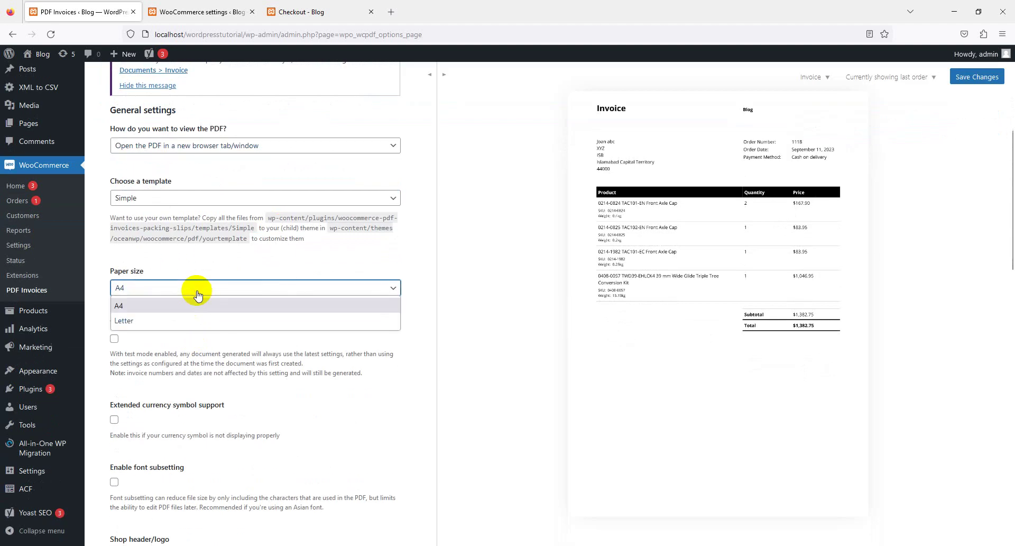
{"action": "left_click", "coordinate": [179, 322]}
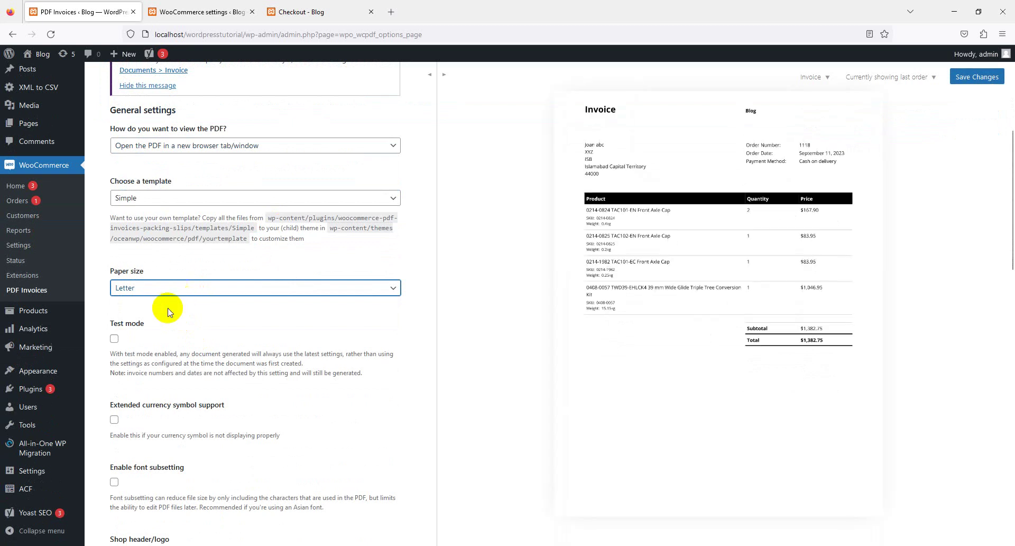
- Enable test mode, extended currency symbol support and font subsetting
{"action": "left_click", "coordinate": [114, 339]}
{"action": "scroll", "coordinate": [253, 326], "scroll_direction": "down", "scroll_amount": 4}
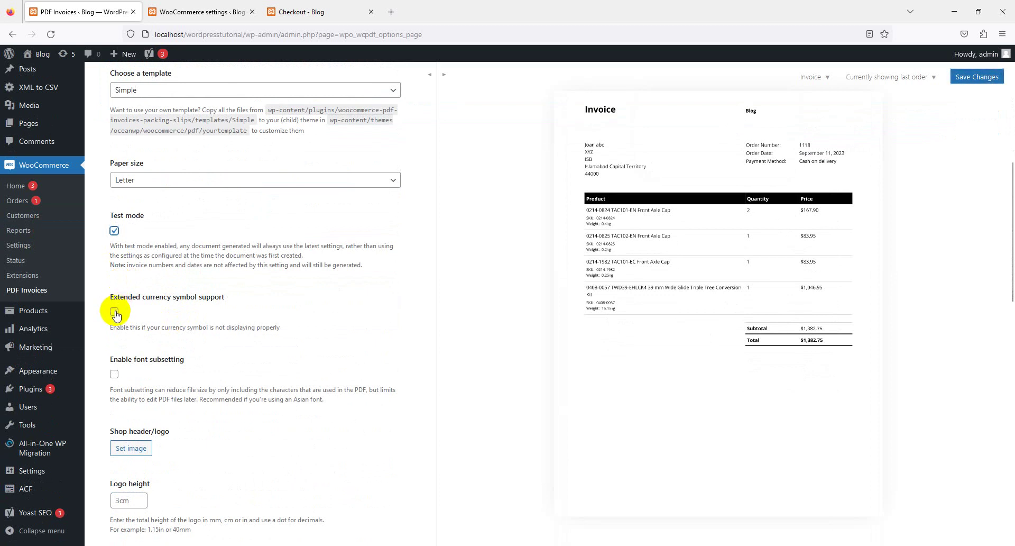
{"action": "left_click", "coordinate": [114, 312]}
{"action": "scroll", "coordinate": [249, 301], "scroll_direction": "down", "scroll_amount": 1}
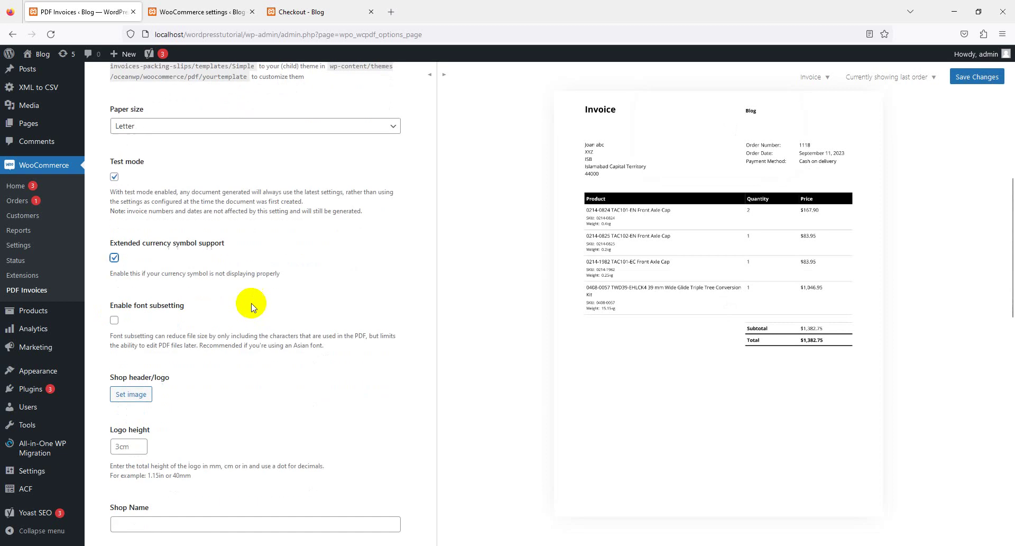
{"action": "left_click", "coordinate": [115, 319]}
{"action": "scroll", "coordinate": [132, 317], "scroll_direction": "down", "scroll_amount": 2}
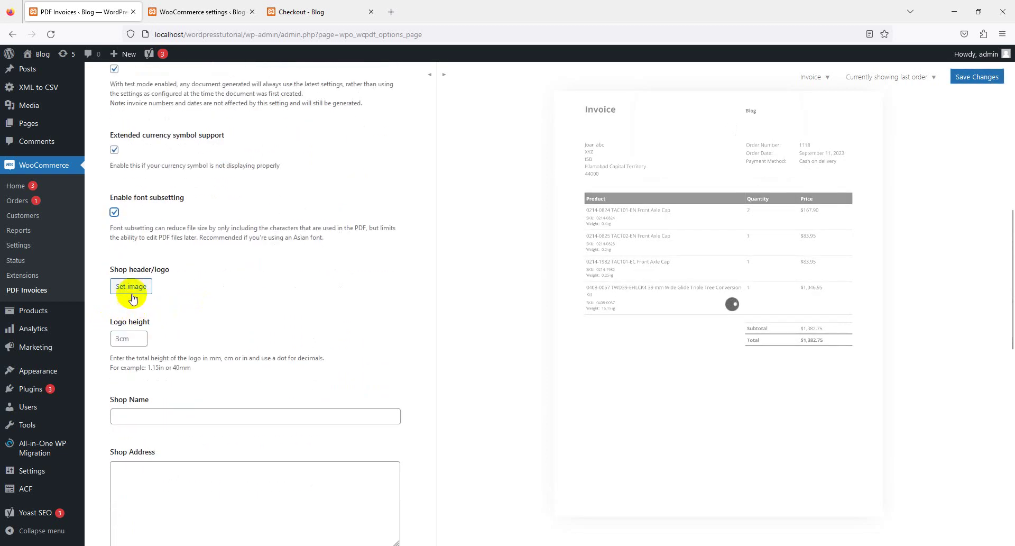
- Pick the silver clamp image in the media library as the invoice shop header logo
{"action": "left_click", "coordinate": [131, 291]}
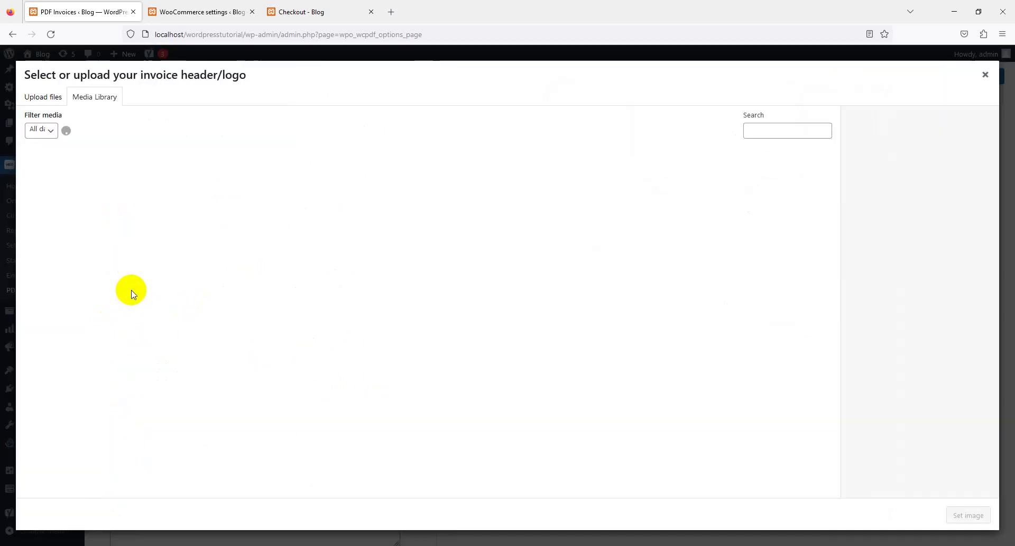
{"action": "scroll", "coordinate": [351, 355], "scroll_direction": "down", "scroll_amount": 10}
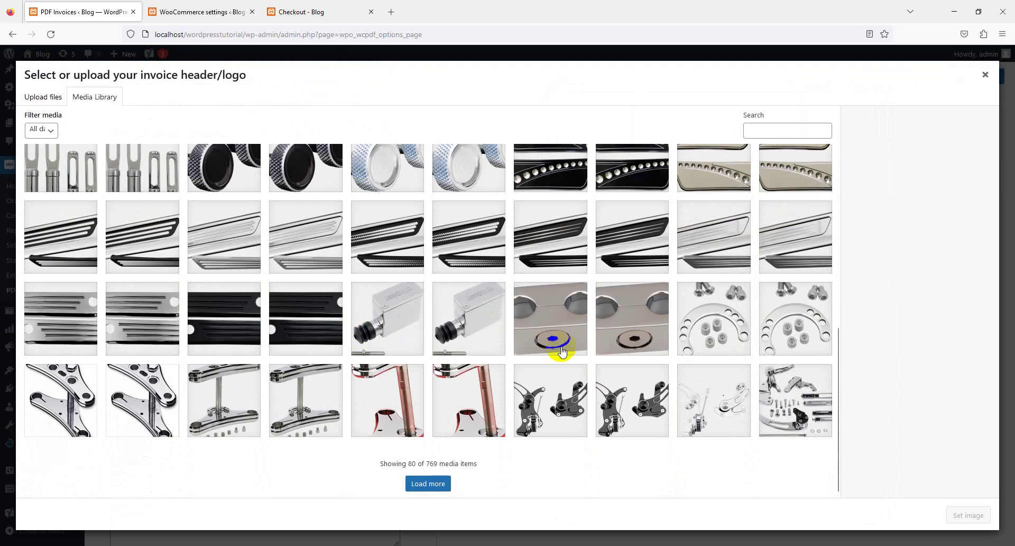
{"action": "scroll", "coordinate": [280, 299], "scroll_direction": "up", "scroll_amount": 3}
{"action": "scroll", "coordinate": [280, 299], "scroll_direction": "up", "scroll_amount": 3}
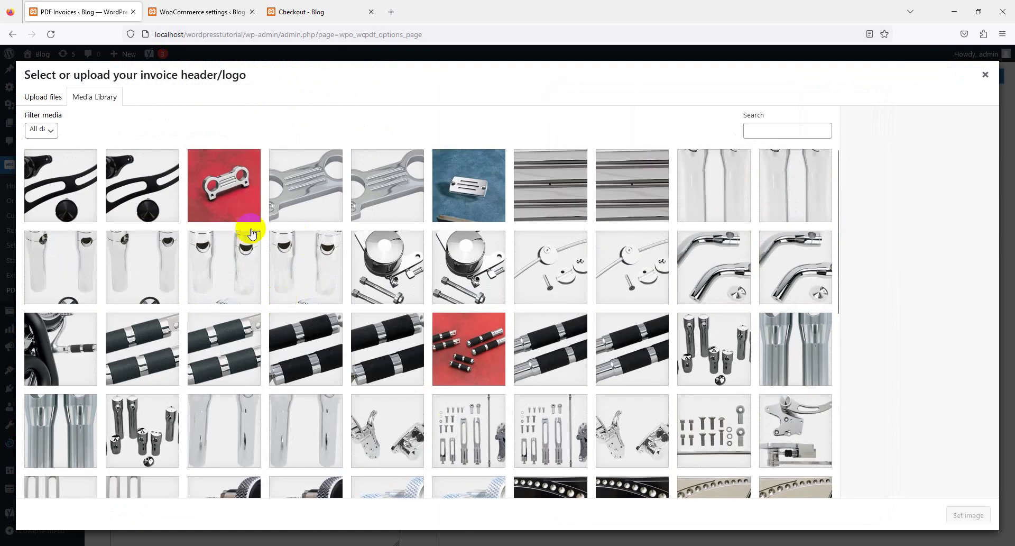
{"action": "left_click", "coordinate": [236, 198]}
{"action": "left_click", "coordinate": [372, 186]}
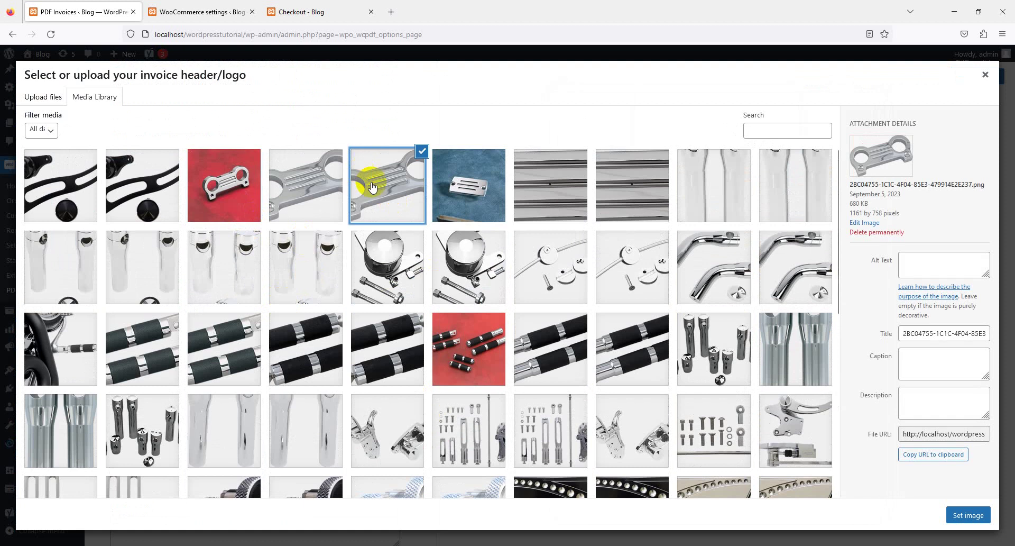
{"action": "left_click", "coordinate": [969, 520]}
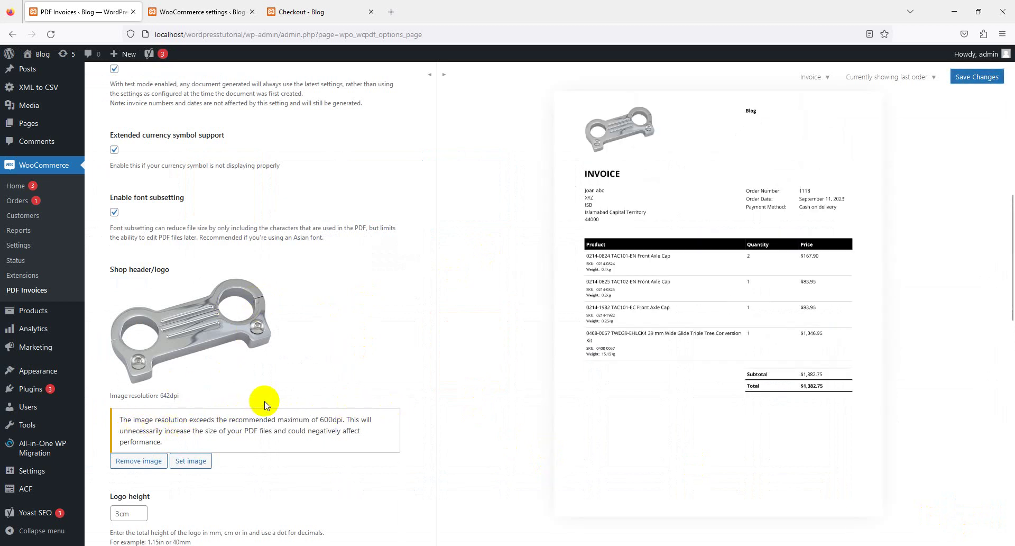
- Change the Logo height field to 3cm and apply it to refresh the invoice preview
{"action": "triple_click", "coordinate": [287, 423]}
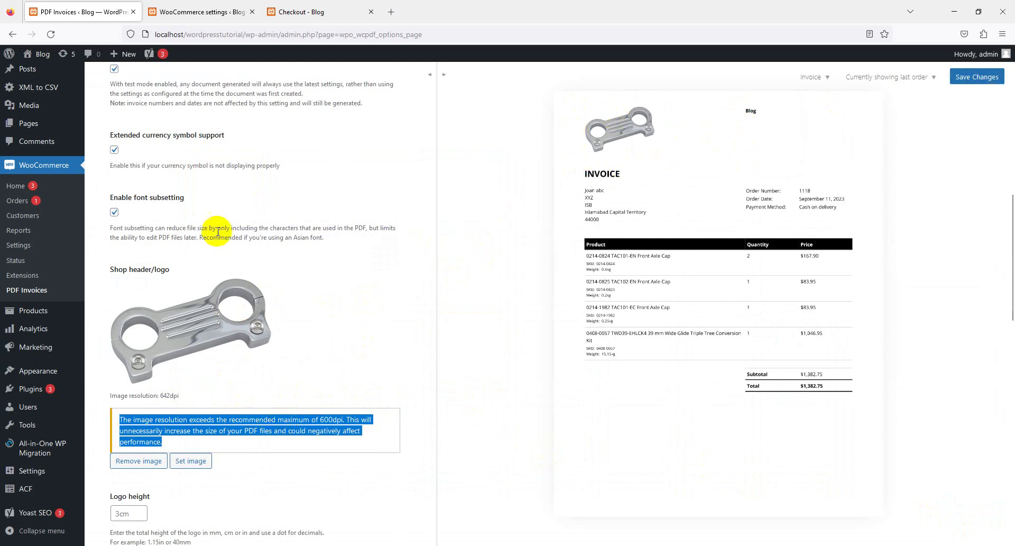
{"action": "scroll", "coordinate": [196, 249], "scroll_direction": "down", "scroll_amount": 3}
{"action": "left_click", "coordinate": [125, 352]}
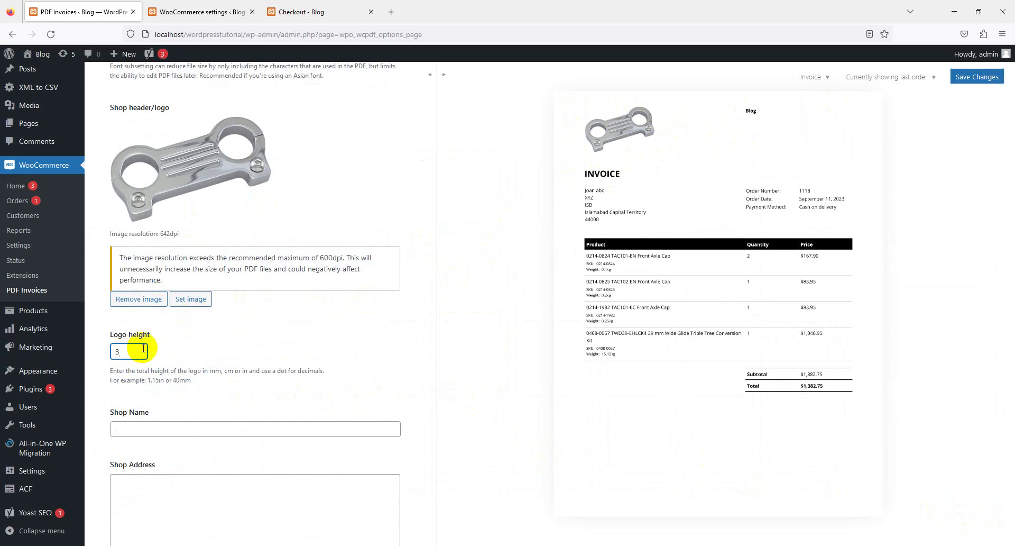
{"action": "type", "text": "cm"}
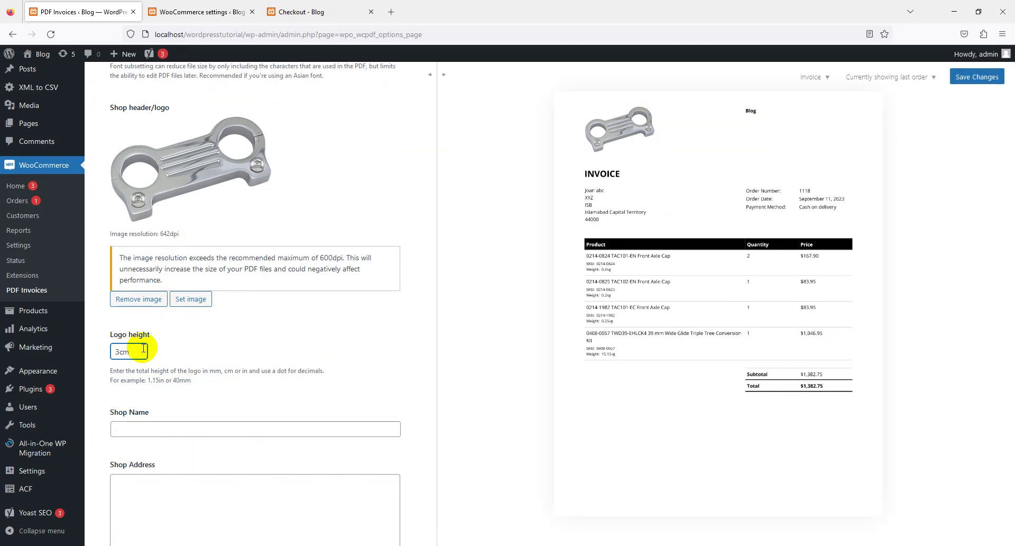
{"action": "left_click", "coordinate": [288, 353]}
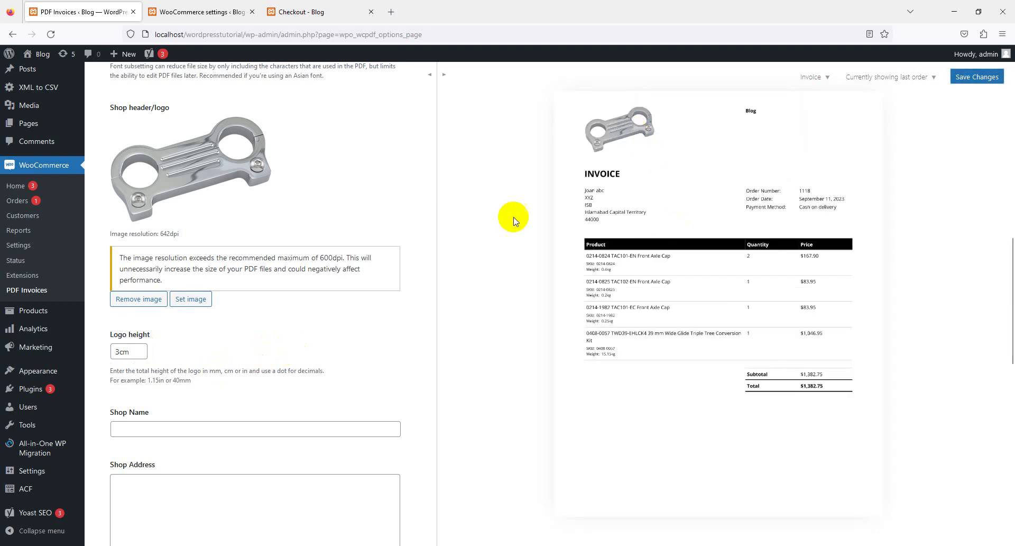
{"action": "scroll", "coordinate": [238, 370], "scroll_direction": "down", "scroll_amount": 2}
- Enter WORDPRESS SHOP as the shop name and XYZ as the shop address
{"action": "left_click", "coordinate": [141, 322]}
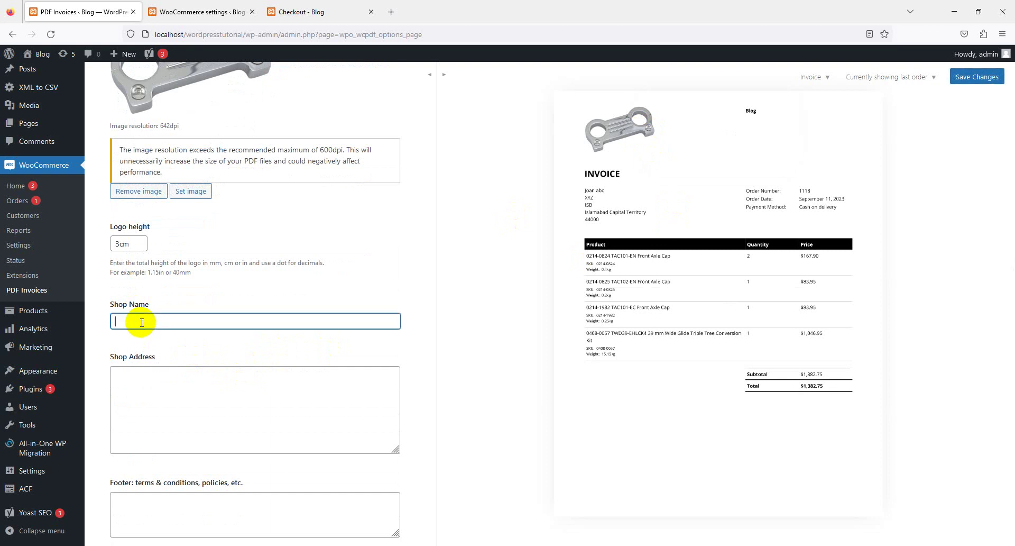
{"action": "type", "text": "WORDPRESS SHOP"}
{"action": "left_click", "coordinate": [185, 351]}
{"action": "scroll", "coordinate": [159, 397], "scroll_direction": "down", "scroll_amount": 1}
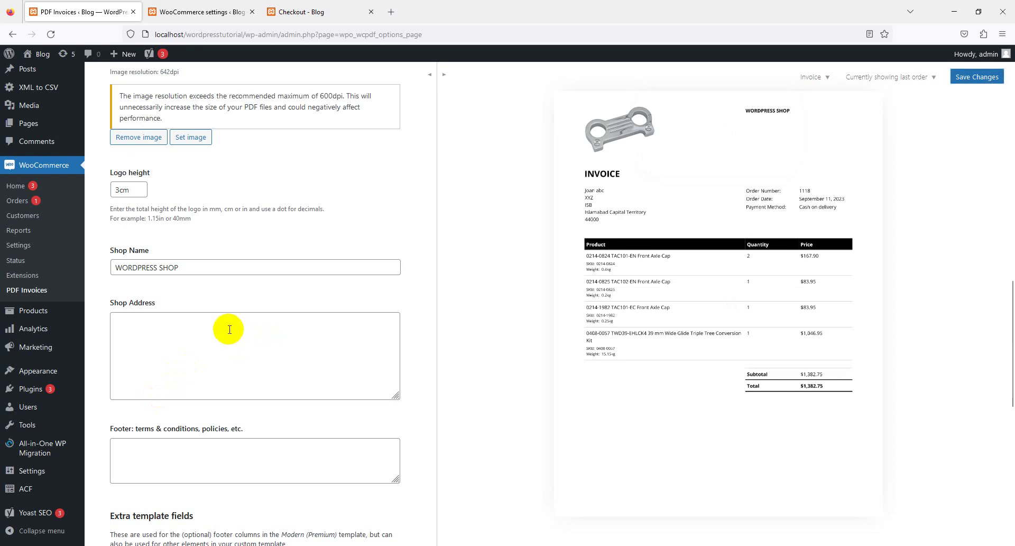
{"action": "left_click", "coordinate": [229, 330]}
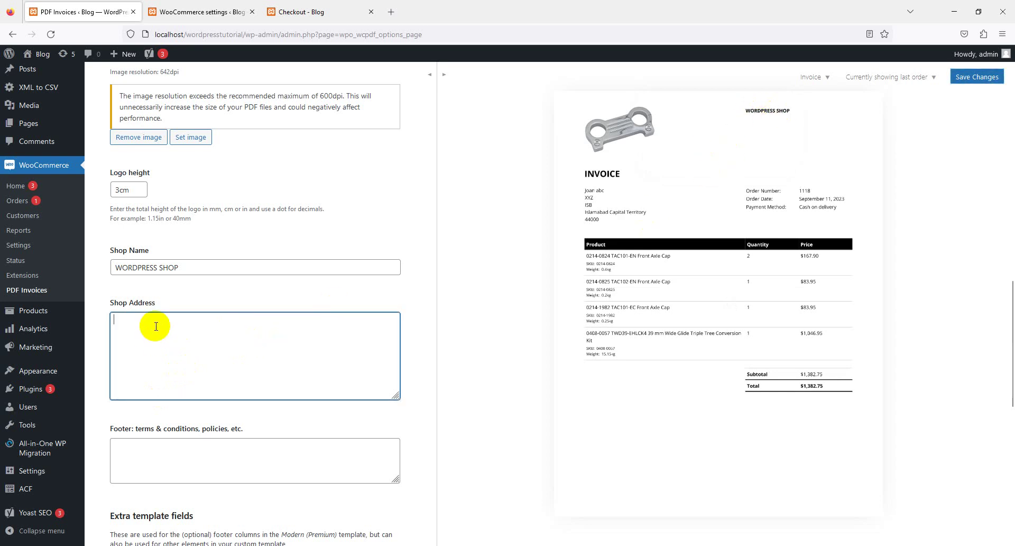
{"action": "type", "text": "XYZ"}
- Add the footer note 'note : items is refunded within 7 days', fixing the misspelled 'refunded'
{"action": "key", "text": "Tab"}
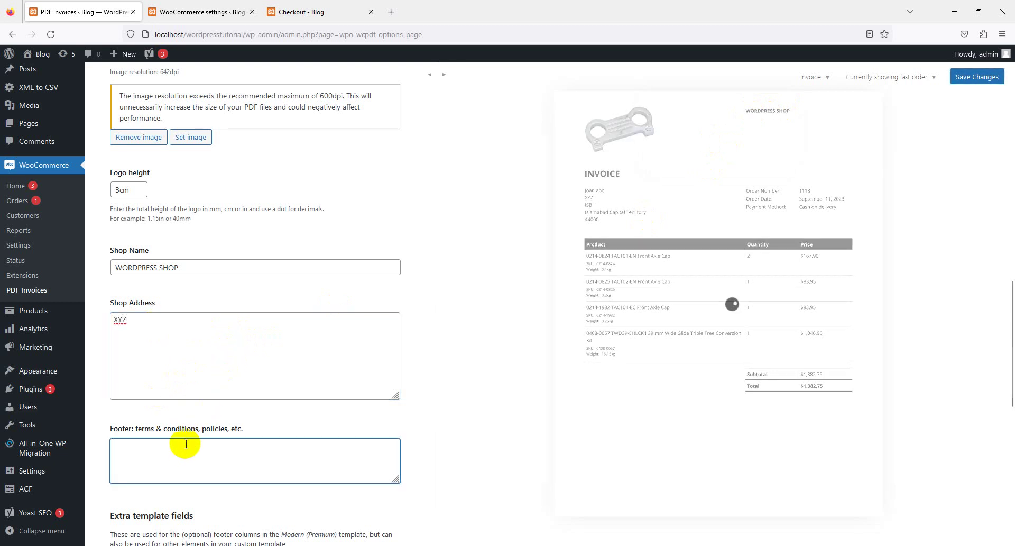
{"action": "type", "text": "note : items is refuded within 7 days"}
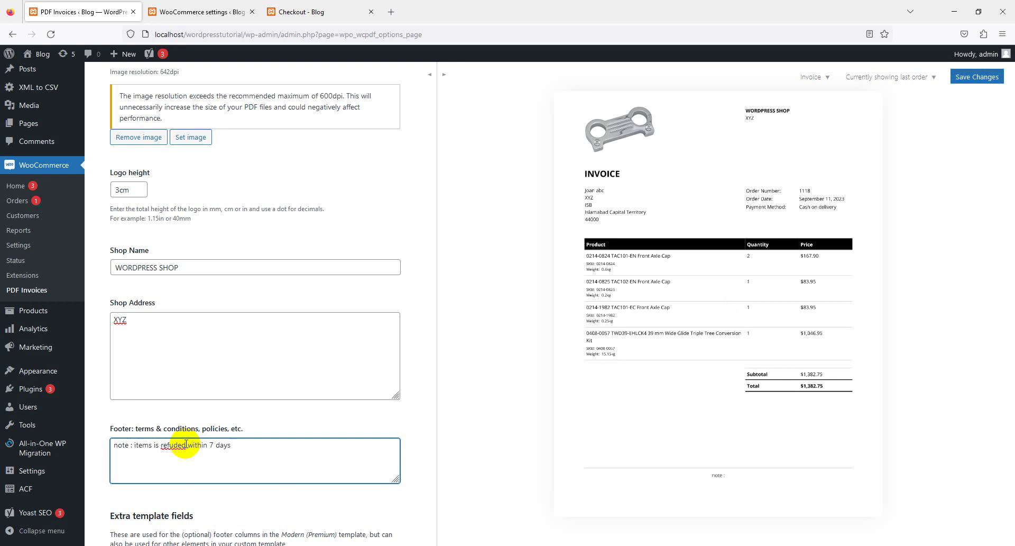
{"action": "right_click", "coordinate": [186, 444]}
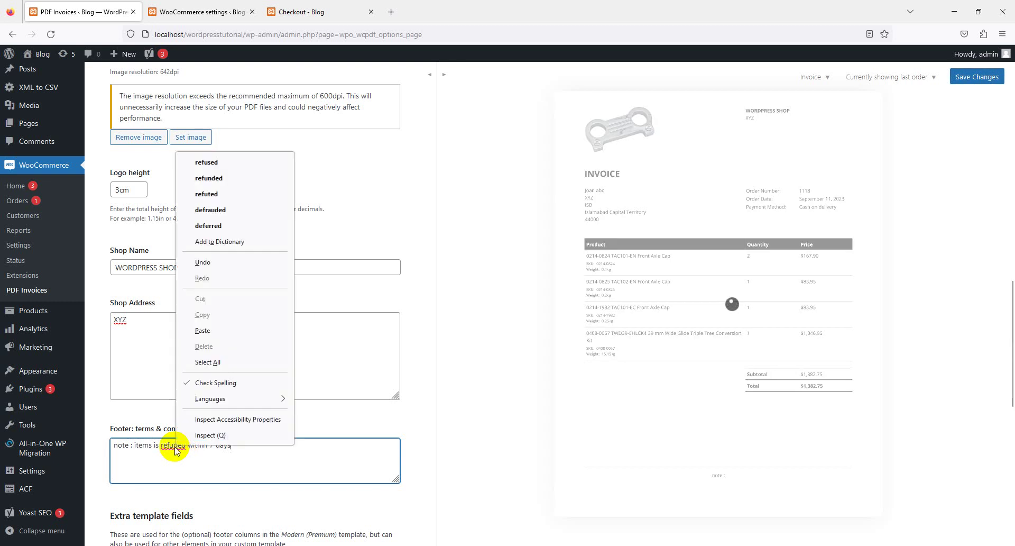
{"action": "left_click", "coordinate": [208, 179]}
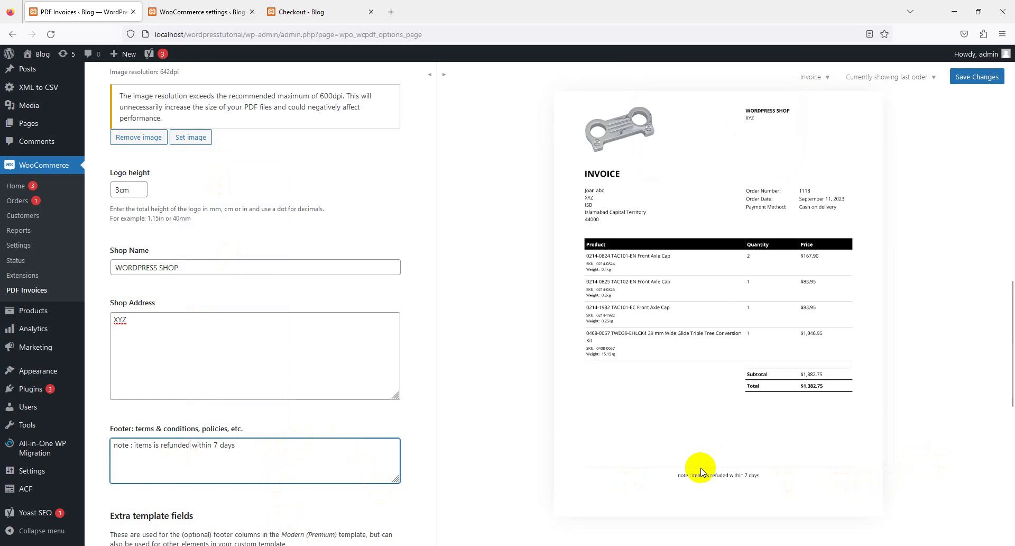
- Enter TEST 1 in Extra template field 1
{"action": "left_click", "coordinate": [63, 412]}
{"action": "scroll", "coordinate": [106, 418], "scroll_direction": "down", "scroll_amount": 4}
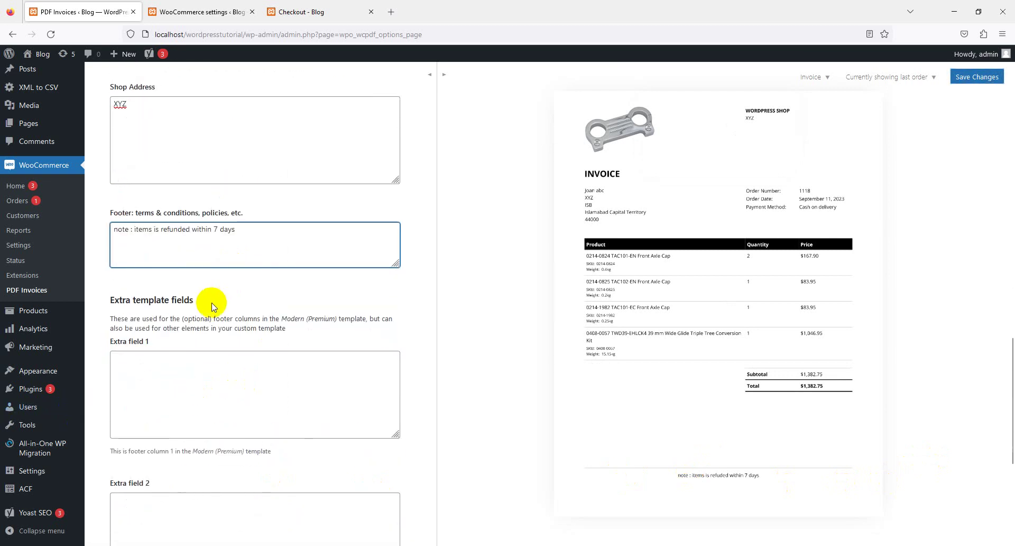
{"action": "left_click", "coordinate": [199, 403]}
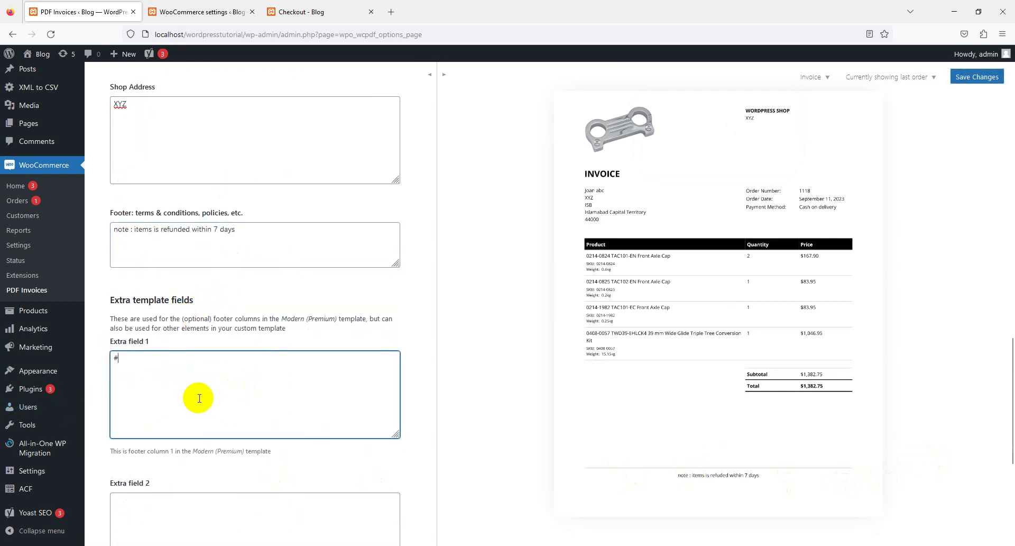
{"action": "scroll", "coordinate": [199, 397], "scroll_direction": "down", "scroll_amount": 1}
{"action": "left_click", "coordinate": [190, 464]}
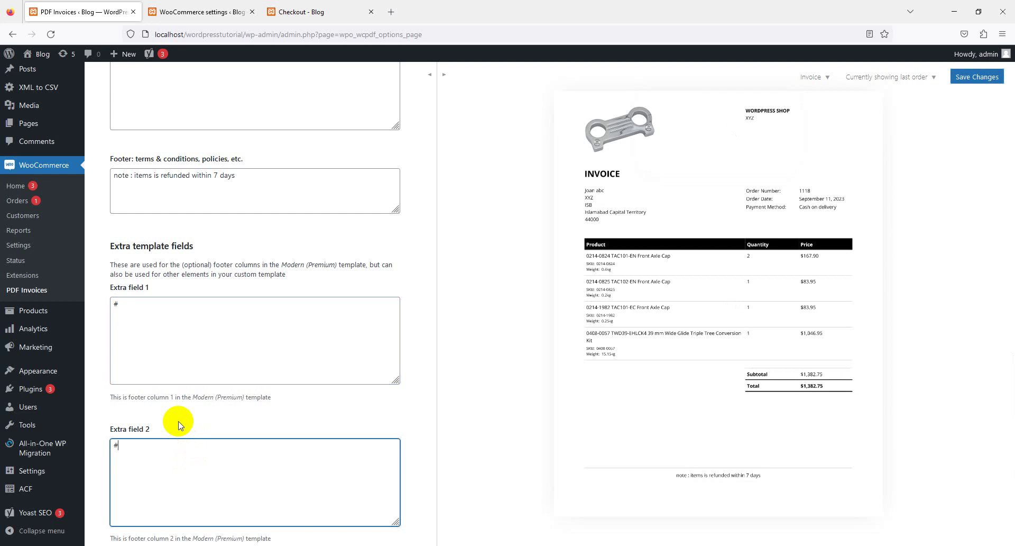
{"action": "scroll", "coordinate": [818, 346], "scroll_direction": "down", "scroll_amount": 1}
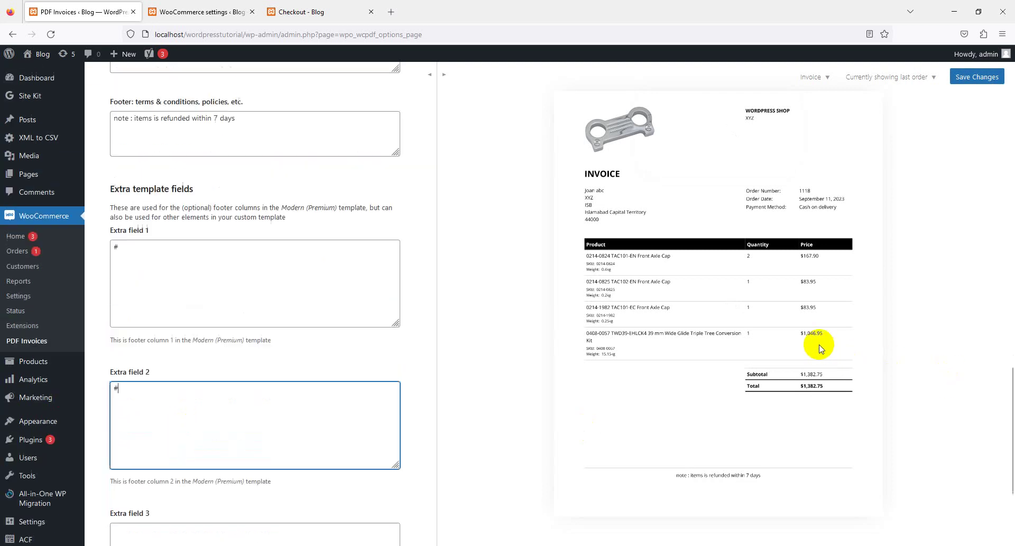
{"action": "scroll", "coordinate": [819, 346], "scroll_direction": "up", "scroll_amount": 1}
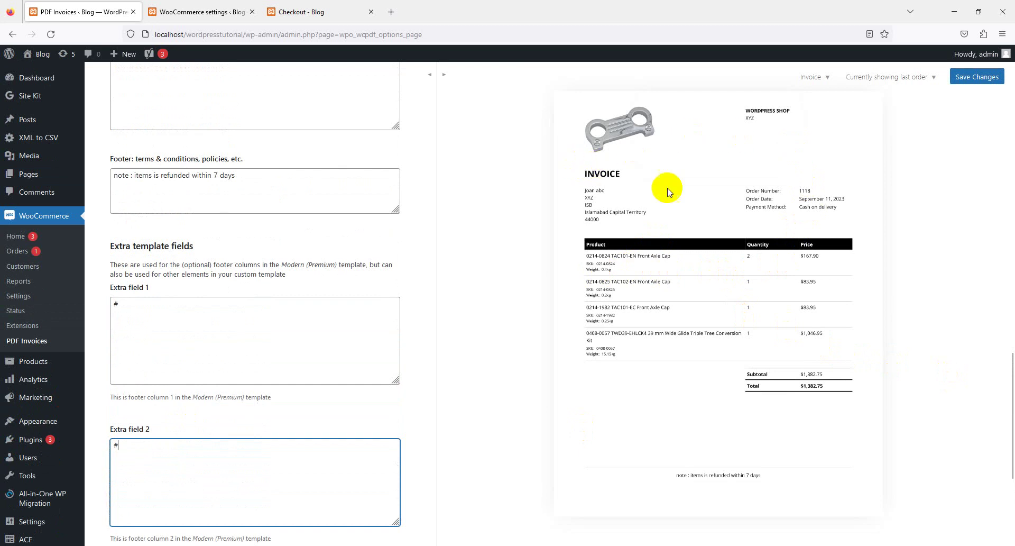
{"action": "scroll", "coordinate": [688, 418], "scroll_direction": "down", "scroll_amount": 4}
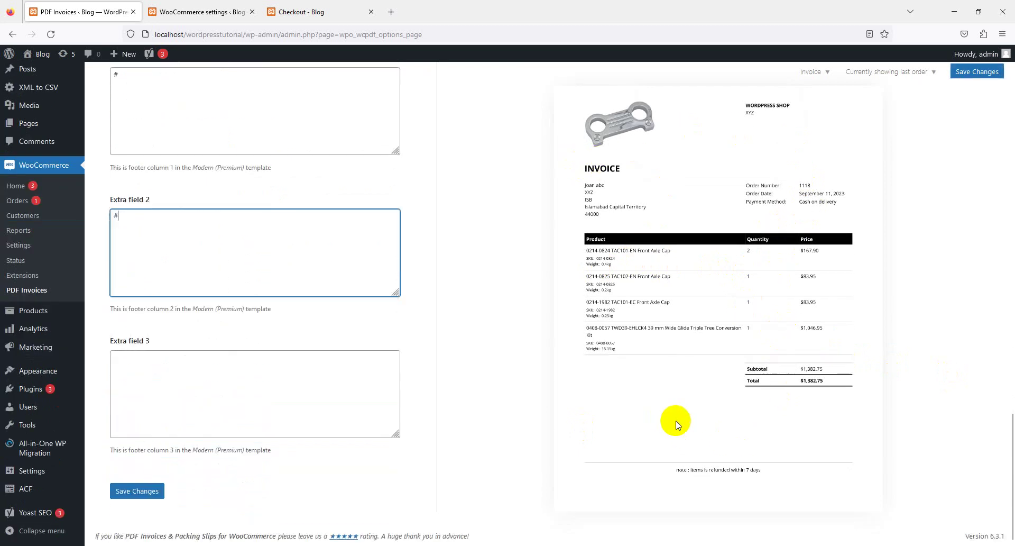
{"action": "scroll", "coordinate": [589, 400], "scroll_direction": "up", "scroll_amount": 1}
{"action": "scroll", "coordinate": [238, 424], "scroll_direction": "down", "scroll_amount": 1}
{"action": "scroll", "coordinate": [209, 395], "scroll_direction": "up", "scroll_amount": 5}
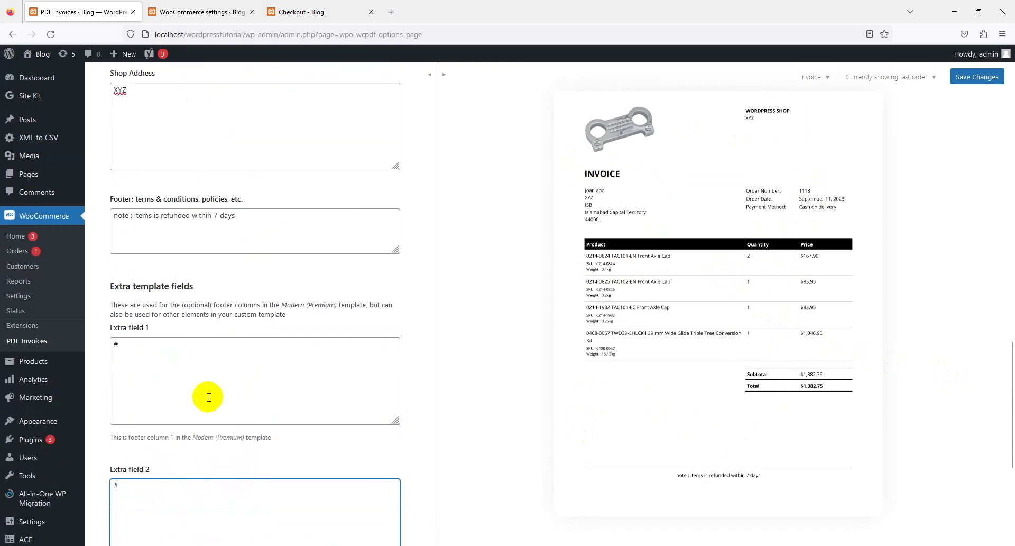
{"action": "left_click", "coordinate": [199, 387]}
{"action": "scroll", "coordinate": [198, 387], "scroll_direction": "down", "scroll_amount": 3}
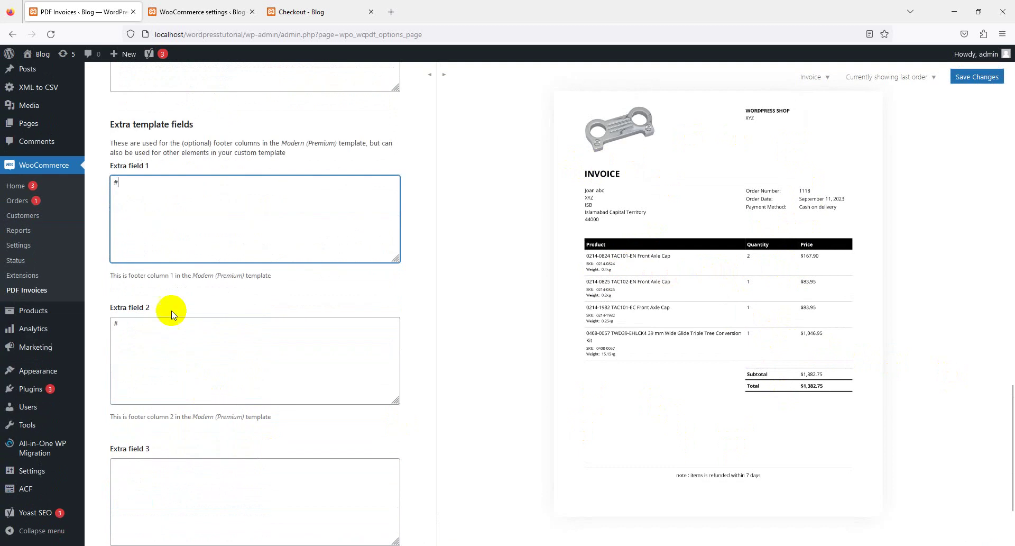
{"action": "type", "text": "TEST 1"}
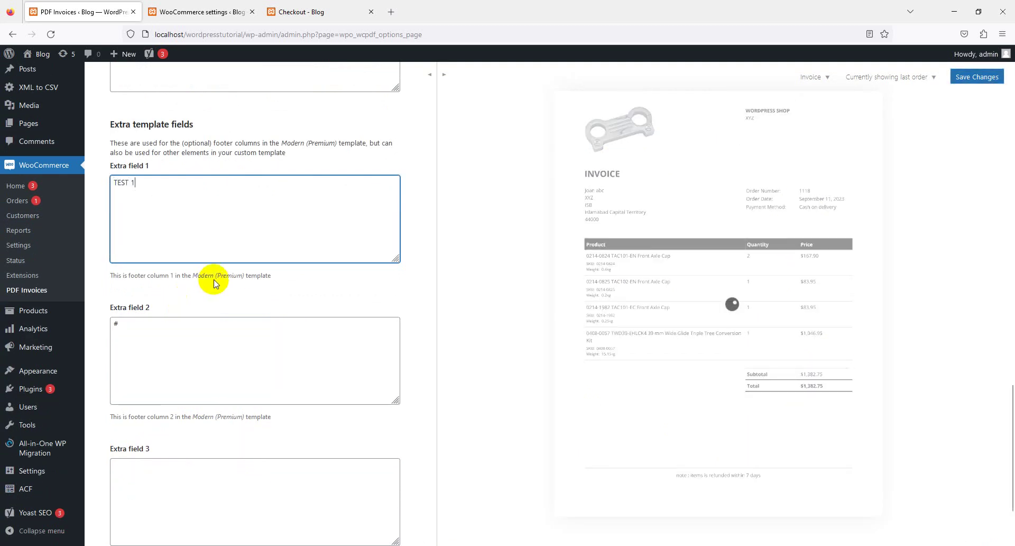
- Enter TEST 2 in Extra template field 2 and save the PDF invoice settings
{"action": "left_click", "coordinate": [215, 346]}
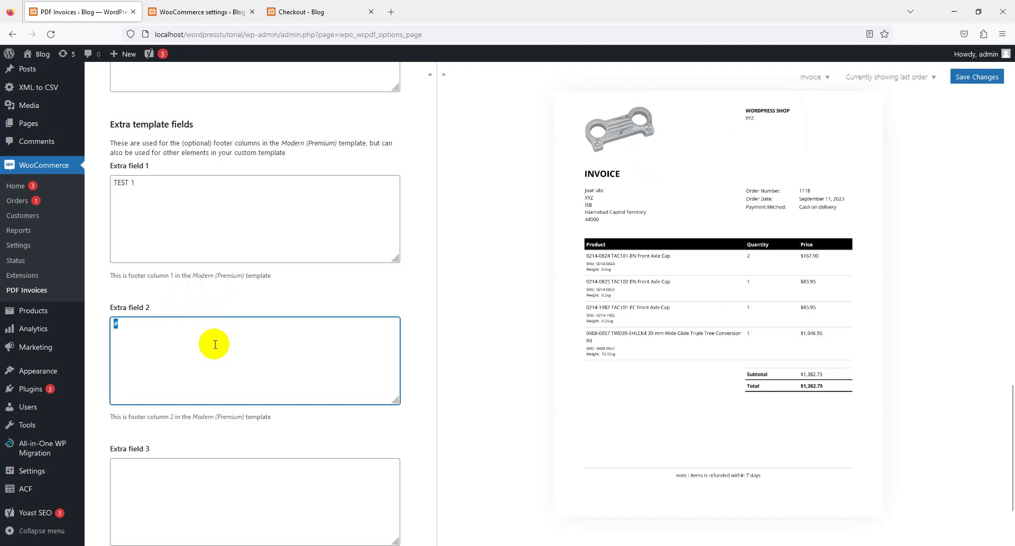
{"action": "type", "text": "TEST 2"}
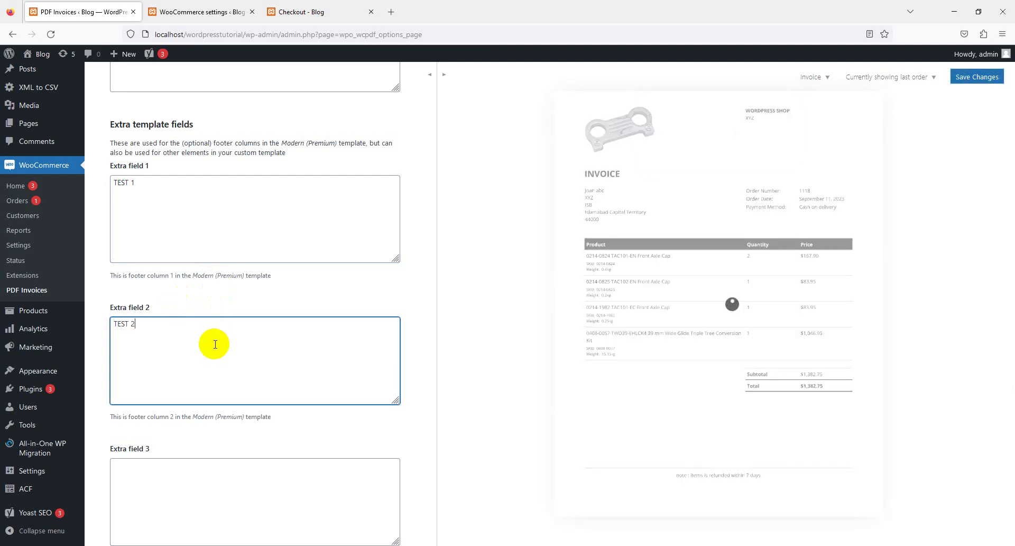
{"action": "scroll", "coordinate": [201, 355], "scroll_direction": "down", "scroll_amount": 3}
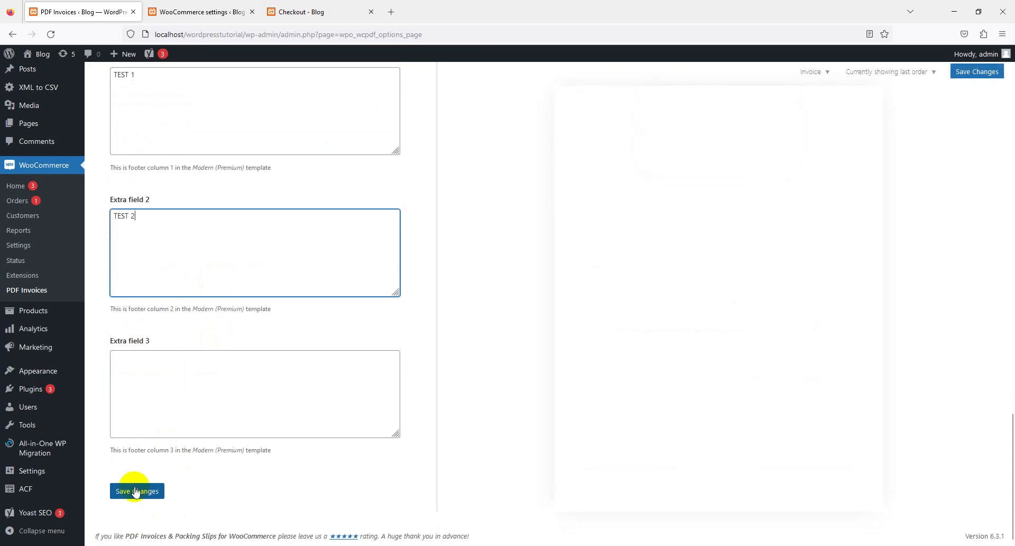
{"action": "left_click", "coordinate": [136, 492]}
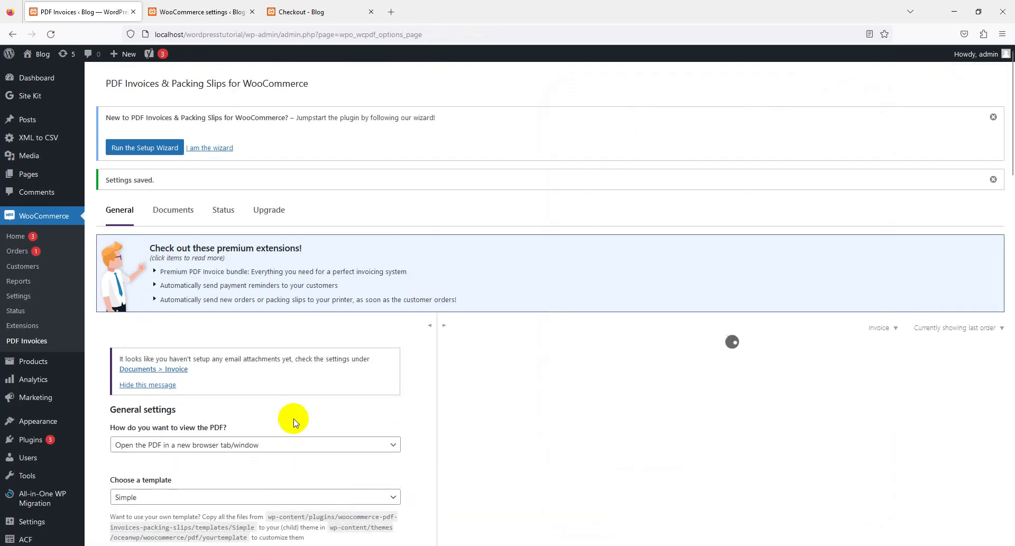
- Switch the preview to the Packing Slip document, then go to the Documents settings
{"action": "scroll", "coordinate": [455, 316], "scroll_direction": "down", "scroll_amount": 1}
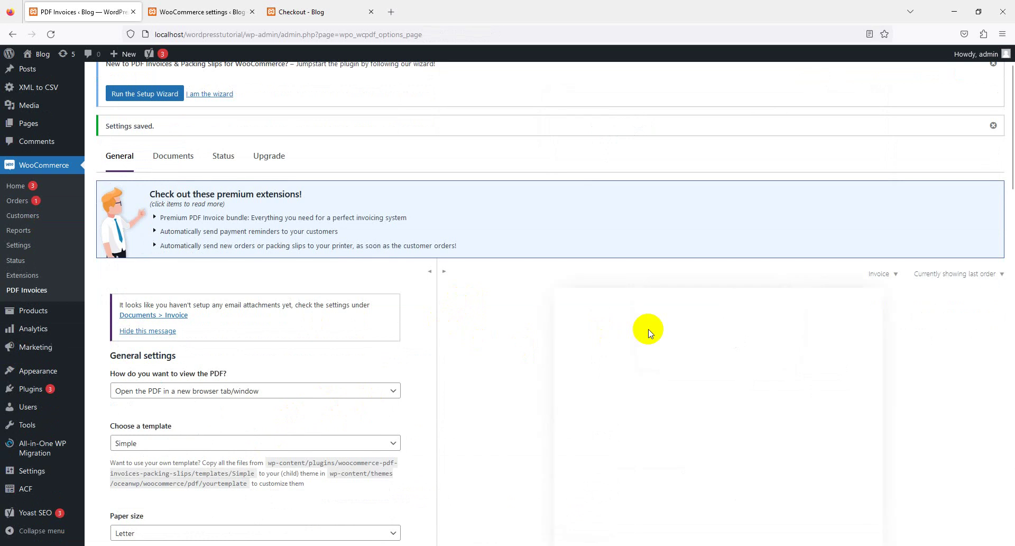
{"action": "left_click", "coordinate": [880, 273]}
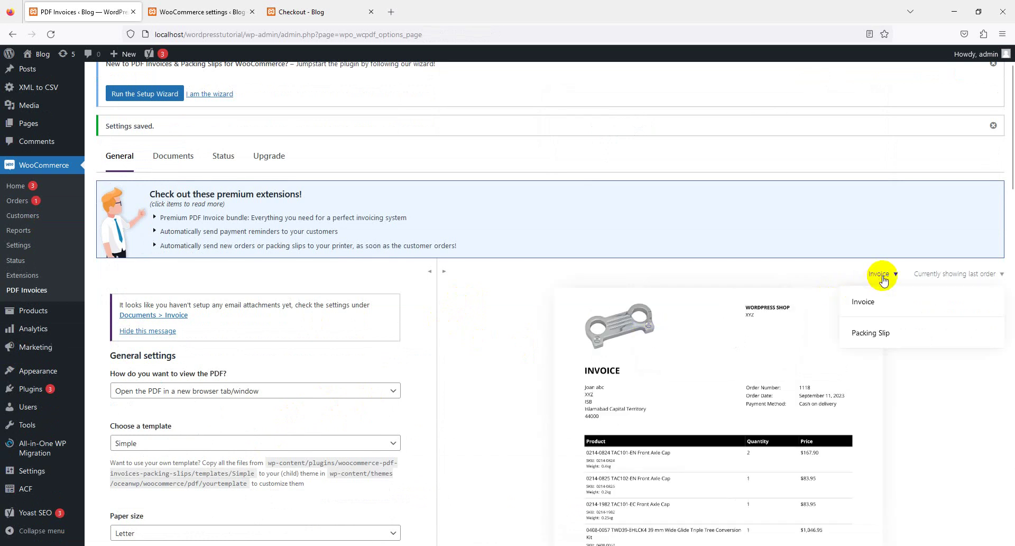
{"action": "left_click", "coordinate": [877, 340]}
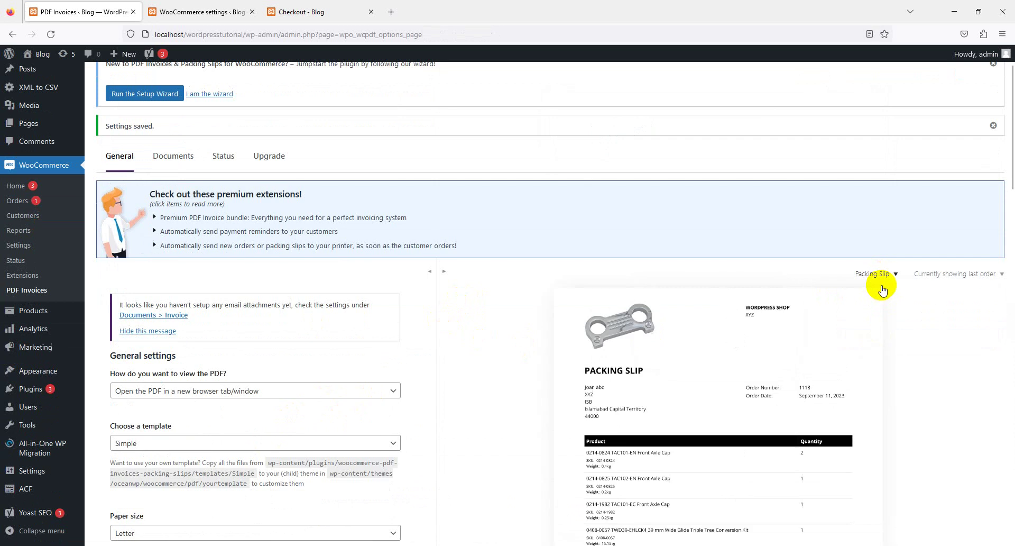
{"action": "left_click", "coordinate": [870, 275]}
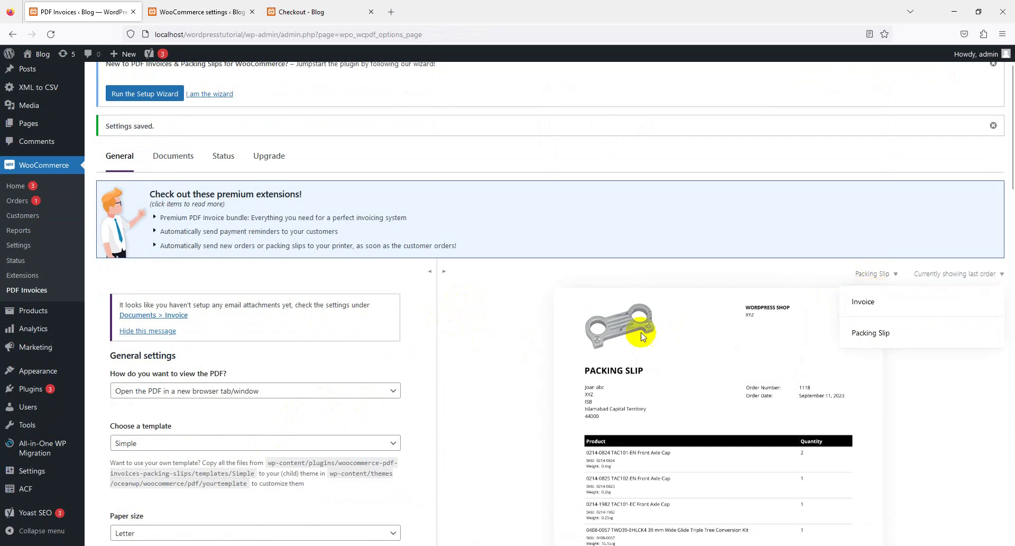
{"action": "scroll", "coordinate": [529, 329], "scroll_direction": "down", "scroll_amount": 5}
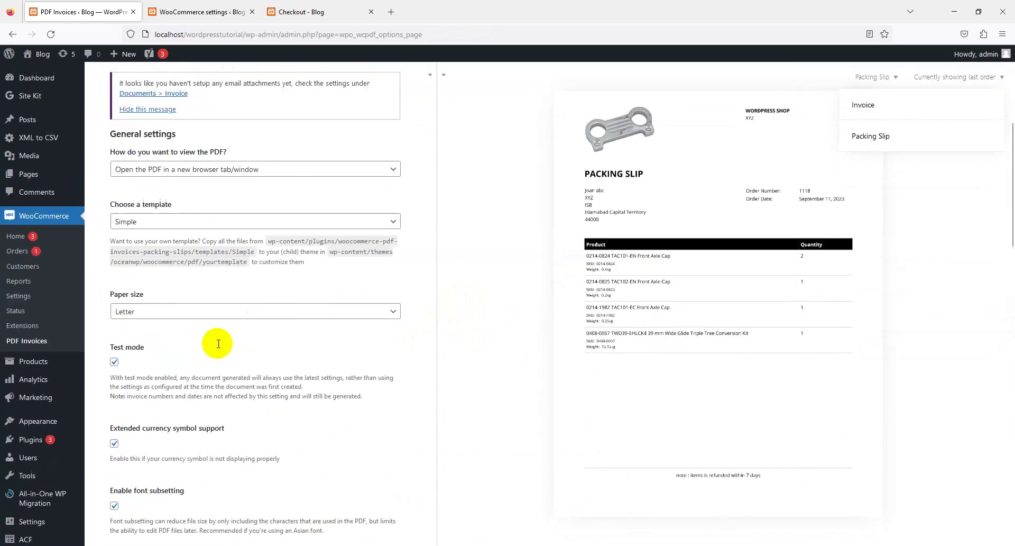
{"action": "scroll", "coordinate": [218, 347], "scroll_direction": "up", "scroll_amount": 6}
{"action": "left_click", "coordinate": [182, 210]}
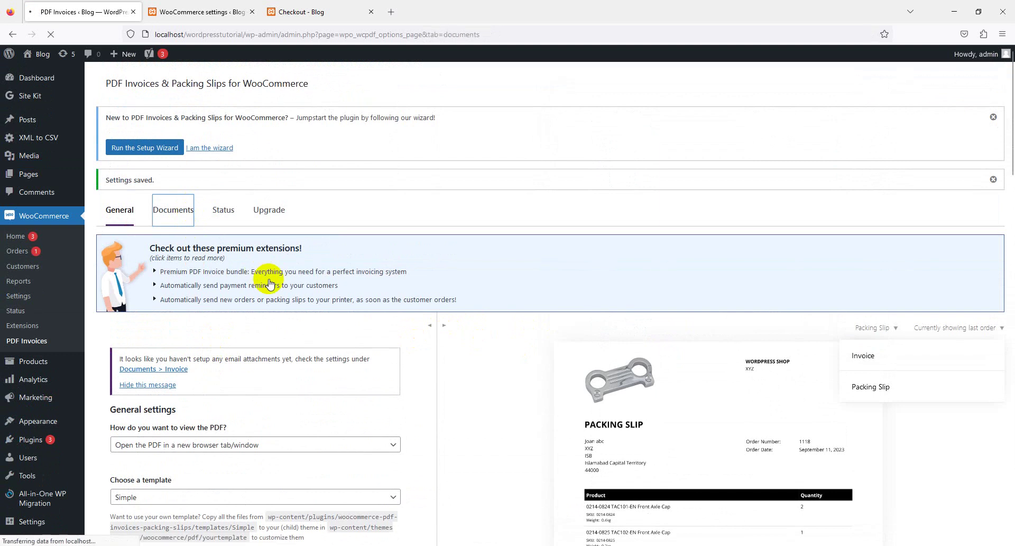
- With Invoice selected, attach it to New, Cancelled, On-hold, Completed and Refunded order emails
{"action": "left_click", "coordinate": [245, 409]}
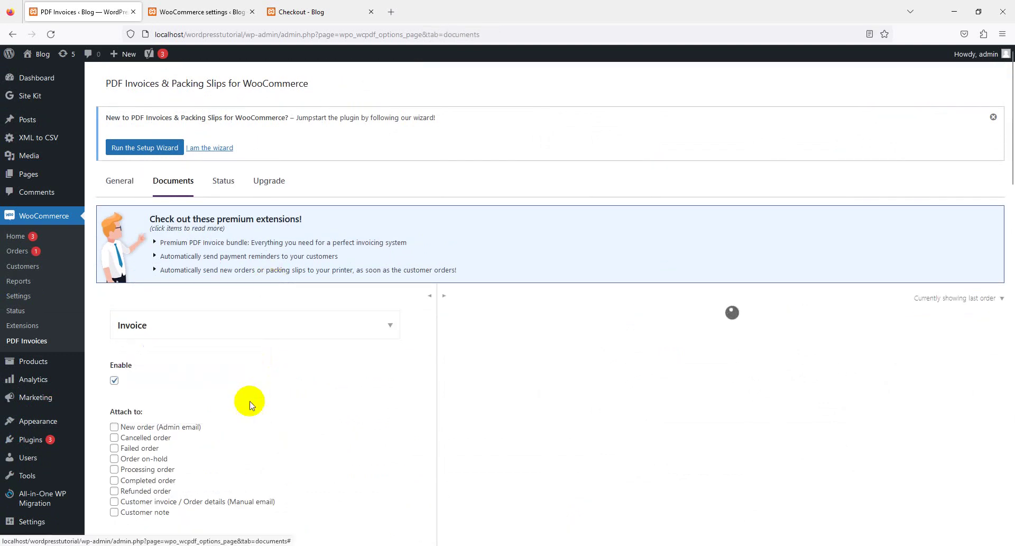
{"action": "left_click", "coordinate": [319, 320]}
{"action": "left_click", "coordinate": [318, 321]}
{"action": "scroll", "coordinate": [256, 411], "scroll_direction": "down", "scroll_amount": 2}
{"action": "left_click", "coordinate": [133, 322]}
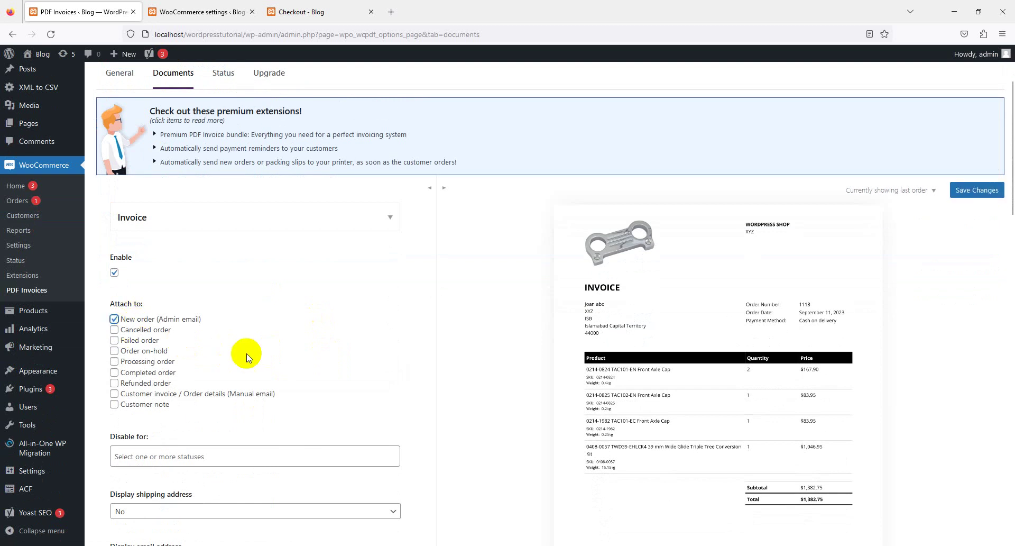
{"action": "left_click", "coordinate": [164, 329]}
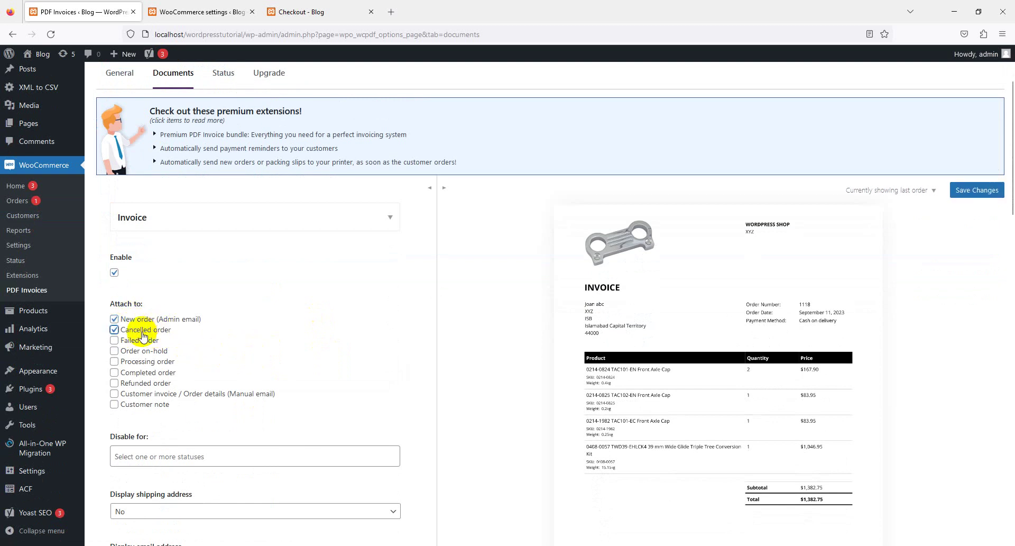
{"action": "left_click", "coordinate": [131, 352]}
{"action": "left_click", "coordinate": [130, 372]}
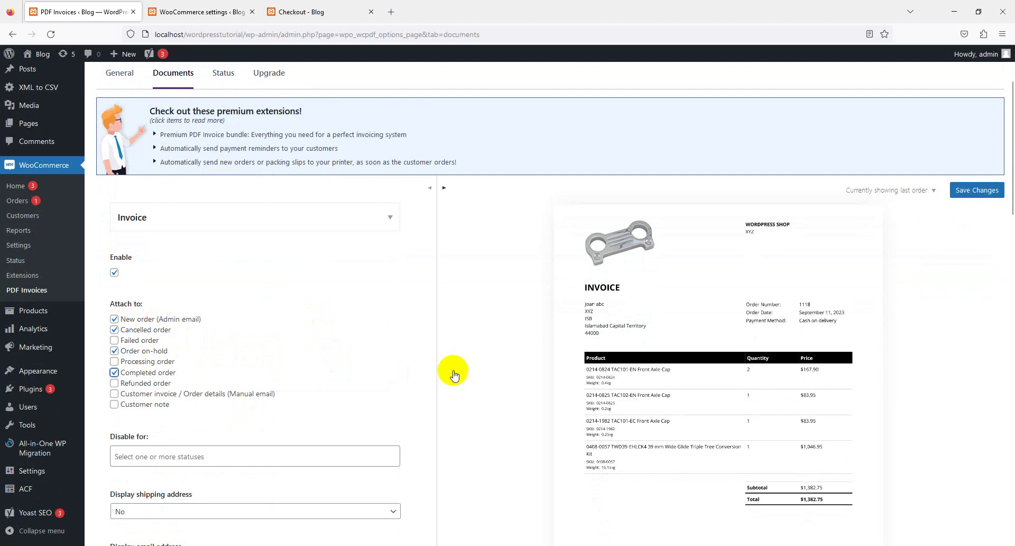
{"action": "left_click", "coordinate": [150, 382]}
- Leave the Disable for statuses list empty and review the remaining invoice settings
{"action": "scroll", "coordinate": [267, 349], "scroll_direction": "down", "scroll_amount": 1}
{"action": "scroll", "coordinate": [271, 345], "scroll_direction": "down", "scroll_amount": 3}
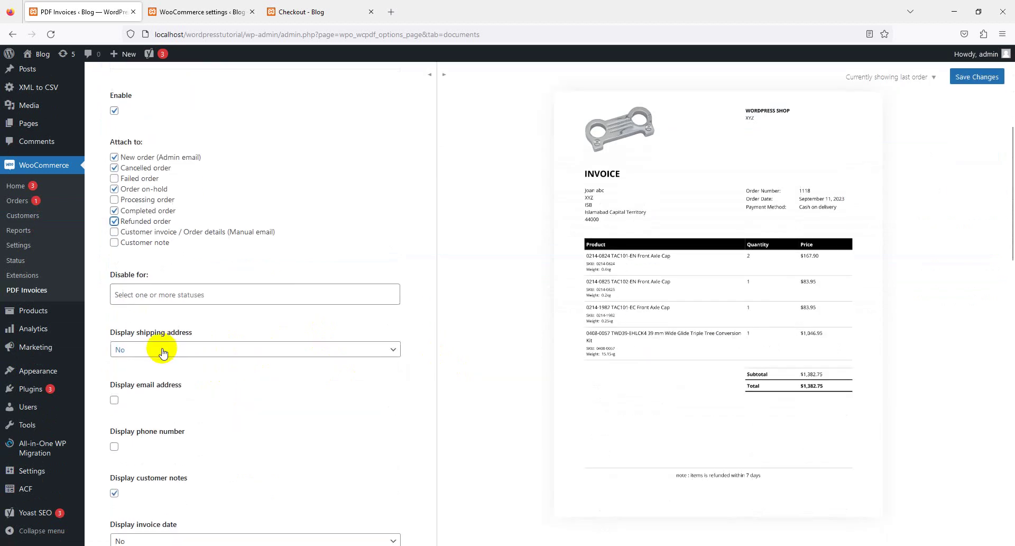
{"action": "left_click", "coordinate": [192, 298]}
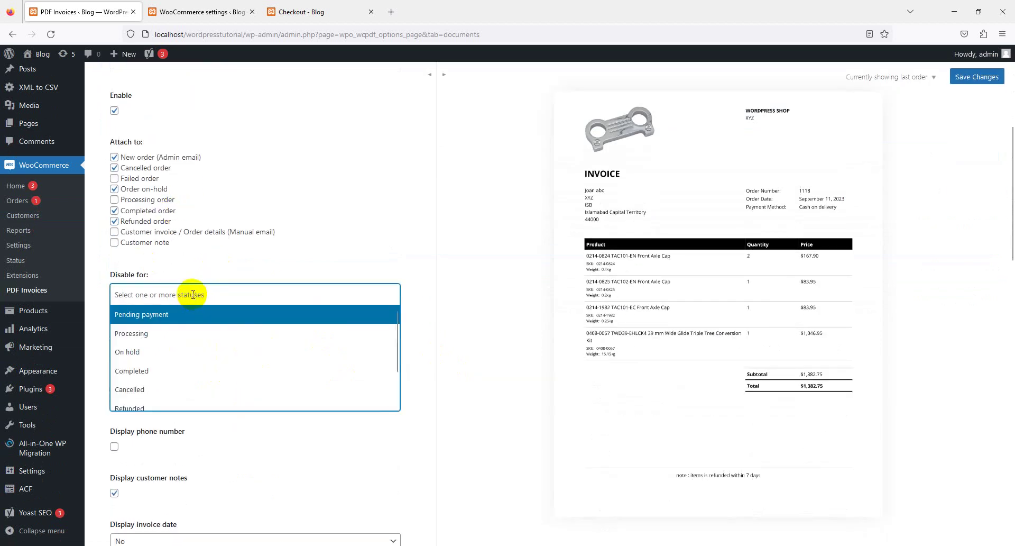
{"action": "left_click", "coordinate": [166, 265]}
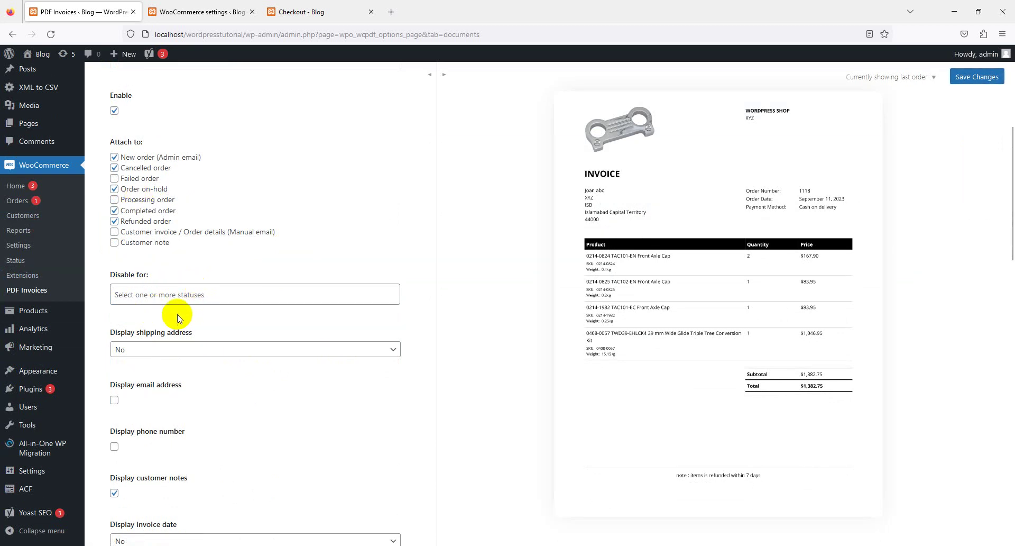
{"action": "scroll", "coordinate": [159, 296], "scroll_direction": "down", "scroll_amount": 4}
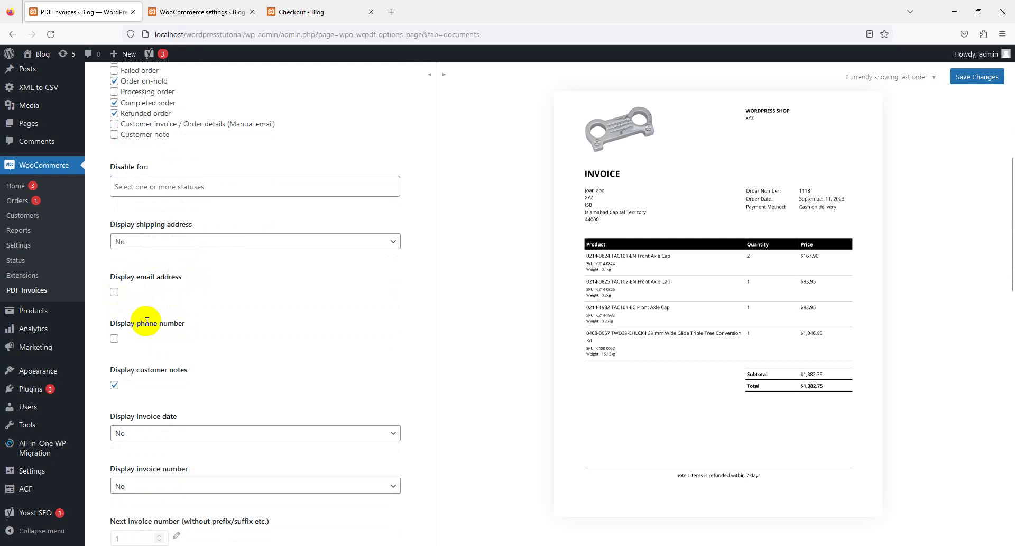
{"action": "scroll", "coordinate": [186, 320], "scroll_direction": "down", "scroll_amount": 2}
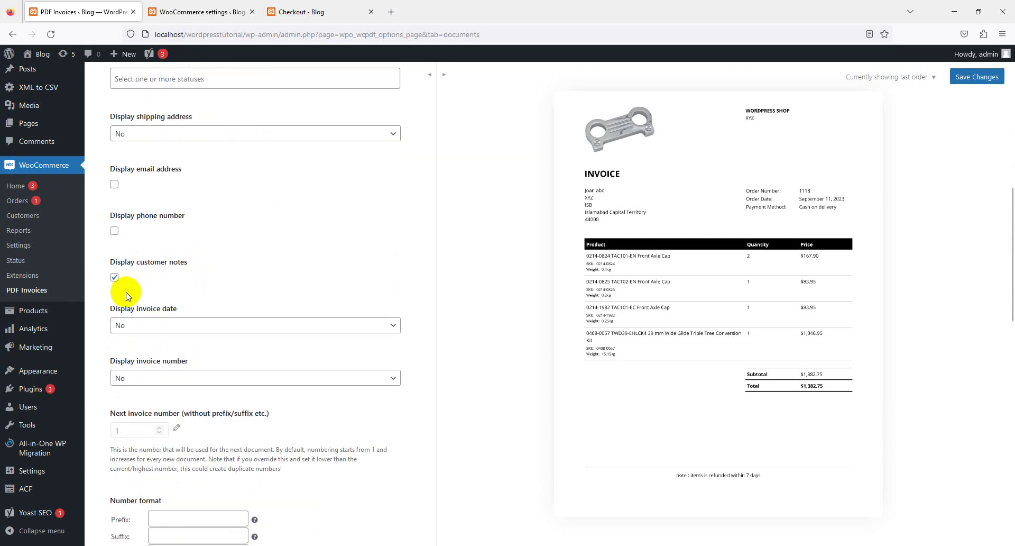
{"action": "scroll", "coordinate": [132, 291], "scroll_direction": "down", "scroll_amount": 3}
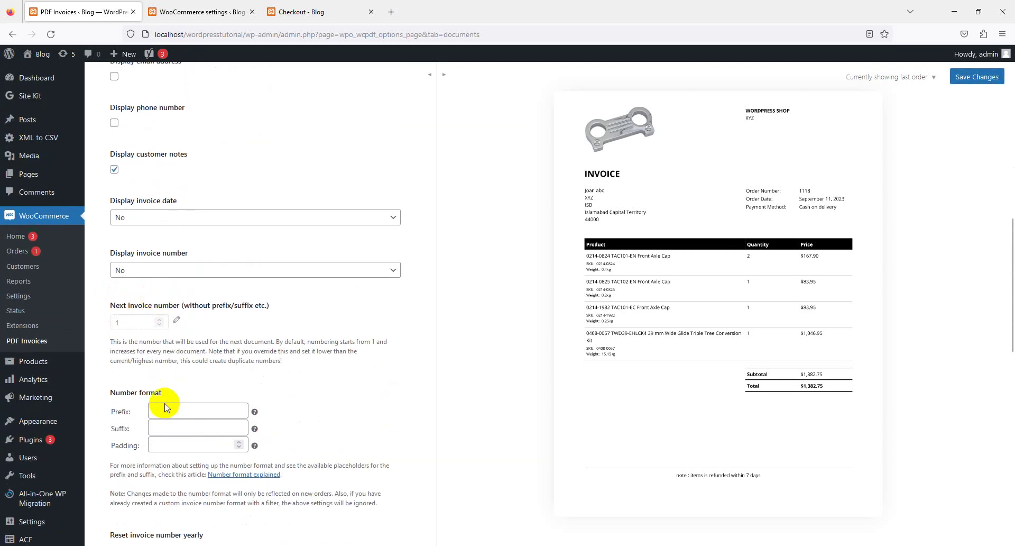
- Set the invoice number format prefix to wp
{"action": "left_click", "coordinate": [170, 411]}
{"action": "left_click", "coordinate": [181, 445]}
{"action": "left_click", "coordinate": [179, 426]}
{"action": "scroll", "coordinate": [180, 425], "scroll_direction": "down", "scroll_amount": 2}
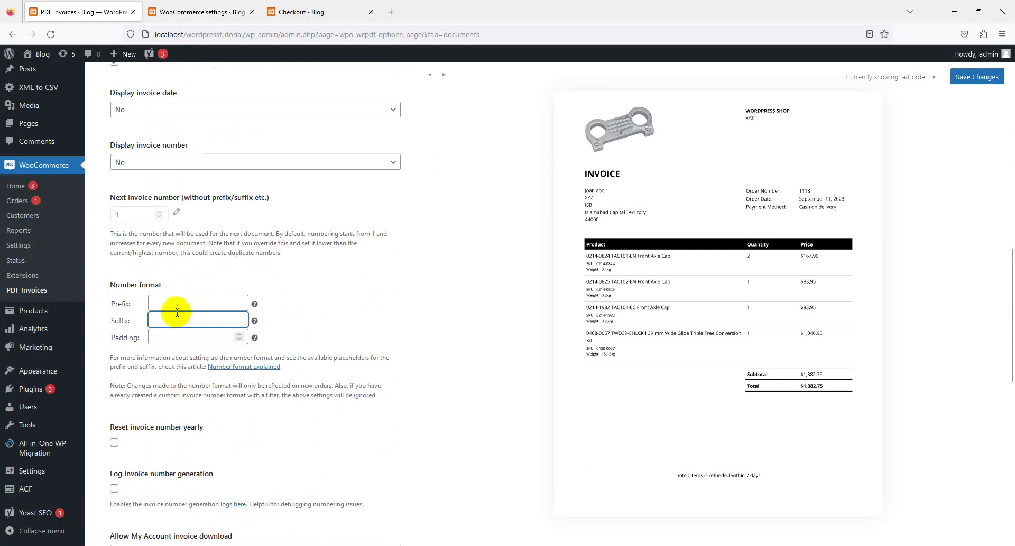
{"action": "left_click", "coordinate": [178, 304]}
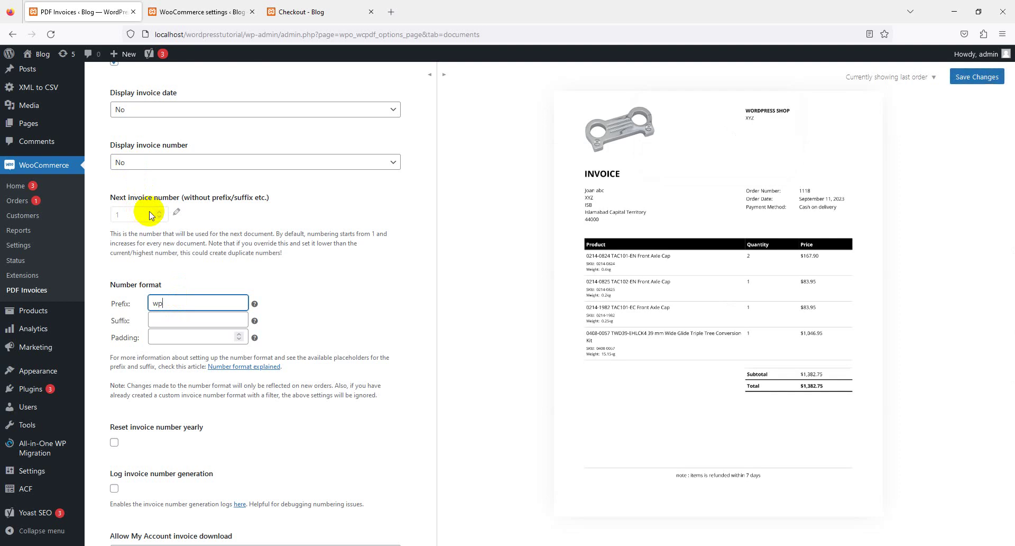
{"action": "scroll", "coordinate": [150, 214], "scroll_direction": "up", "scroll_amount": 1}
- Set Display invoice number to Invoice Number, then change it to Order Number
{"action": "left_click", "coordinate": [146, 216]}
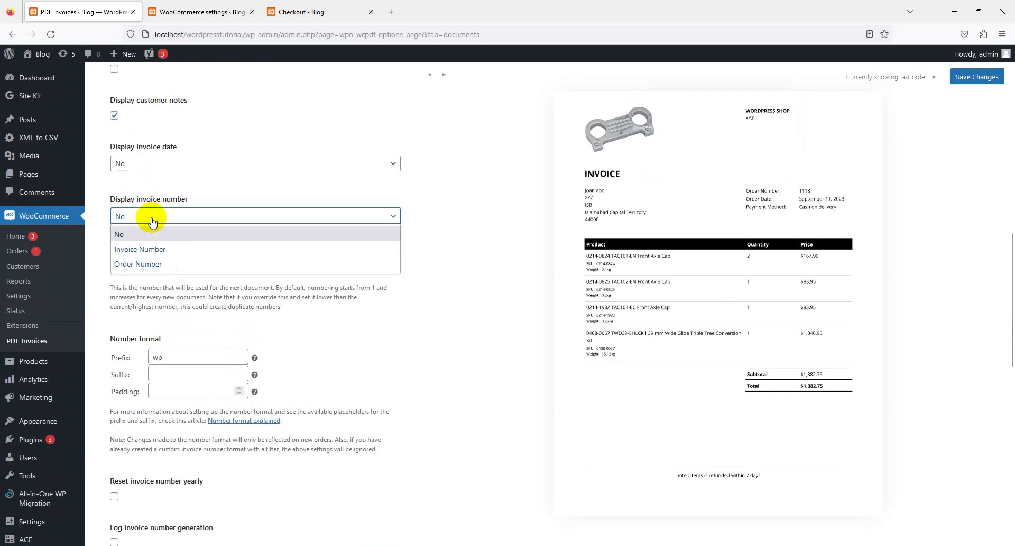
{"action": "left_click", "coordinate": [148, 256]}
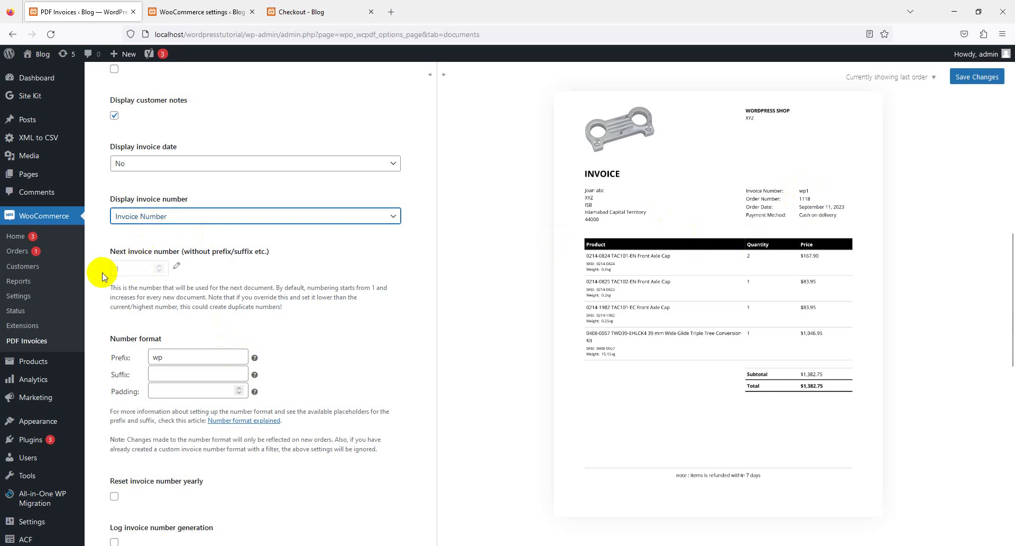
{"action": "left_click", "coordinate": [232, 217]}
{"action": "left_click", "coordinate": [167, 261]}
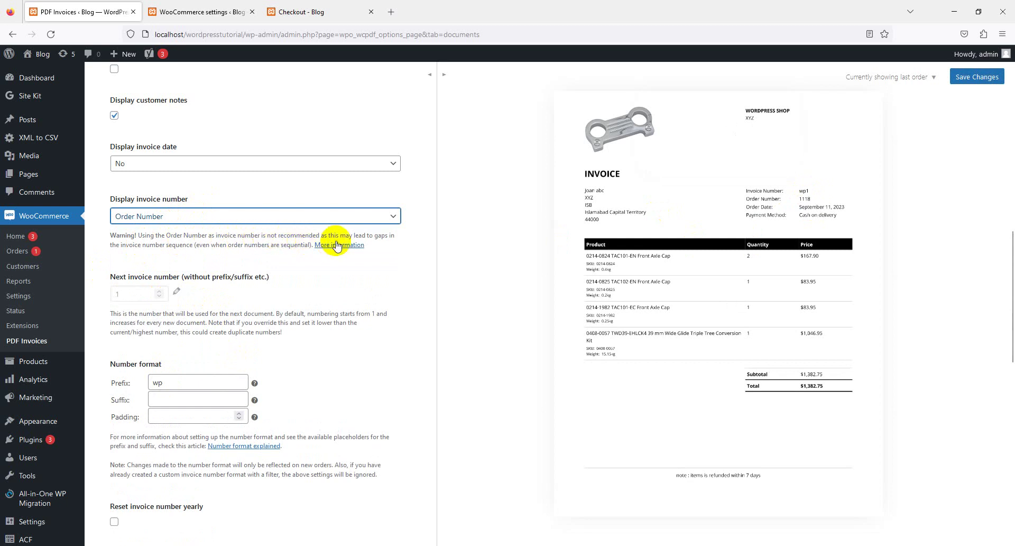
- Switch Display invoice number back to Invoice Number
{"action": "triple_click", "coordinate": [155, 245]}
{"action": "left_click", "coordinate": [159, 216]}
{"action": "left_click", "coordinate": [159, 249]}
- Set Display invoice date to Invoice Date after trying Order Date
{"action": "left_click", "coordinate": [175, 163]}
{"action": "left_click", "coordinate": [170, 201]}
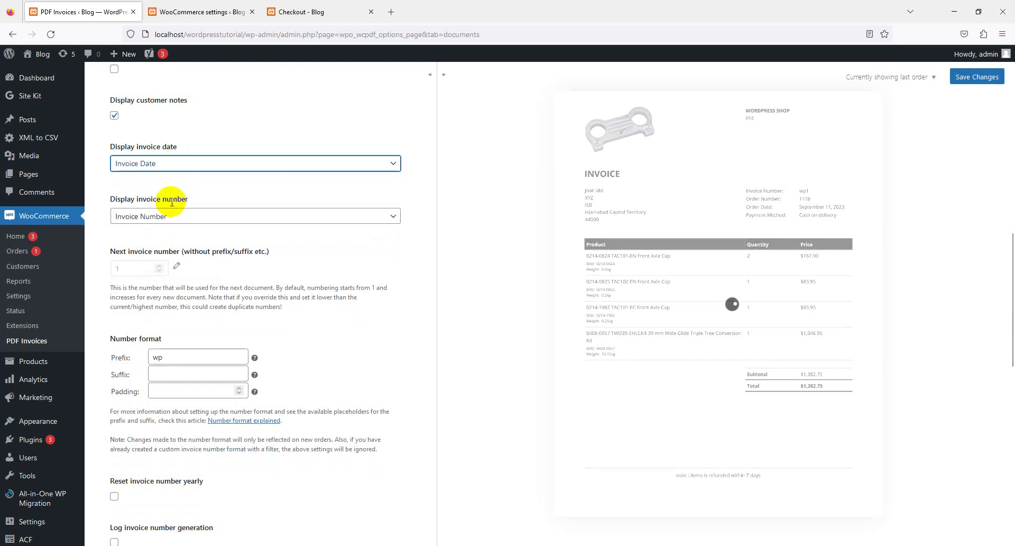
{"action": "left_click", "coordinate": [172, 163]}
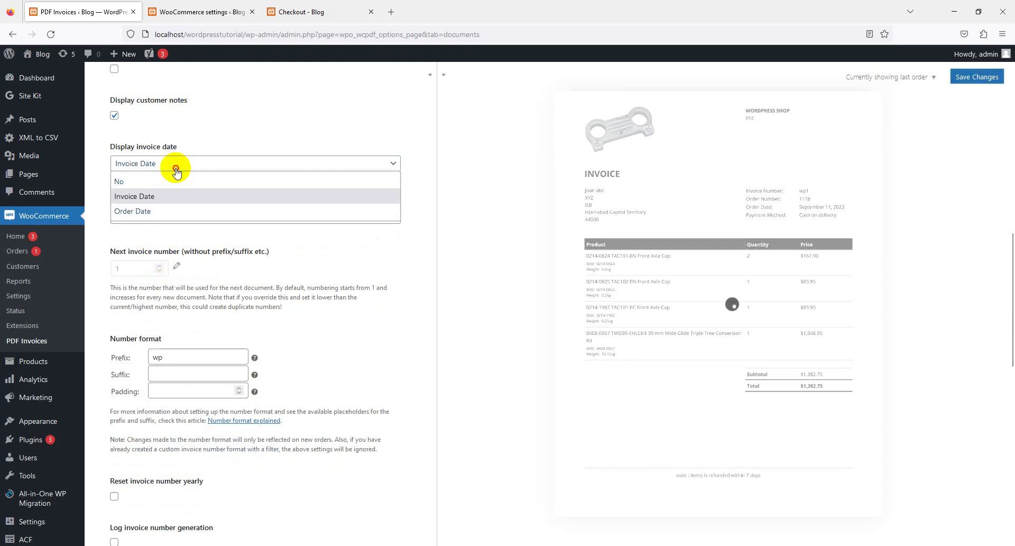
{"action": "left_click", "coordinate": [167, 210]}
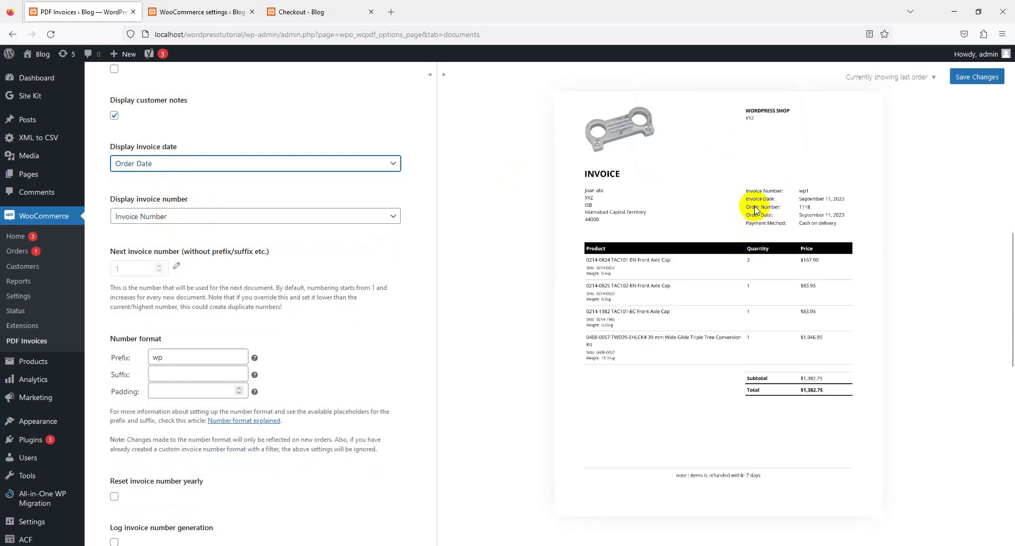
{"action": "left_click", "coordinate": [153, 163]}
{"action": "key", "text": "Escape"}
{"action": "key", "text": "Up"}
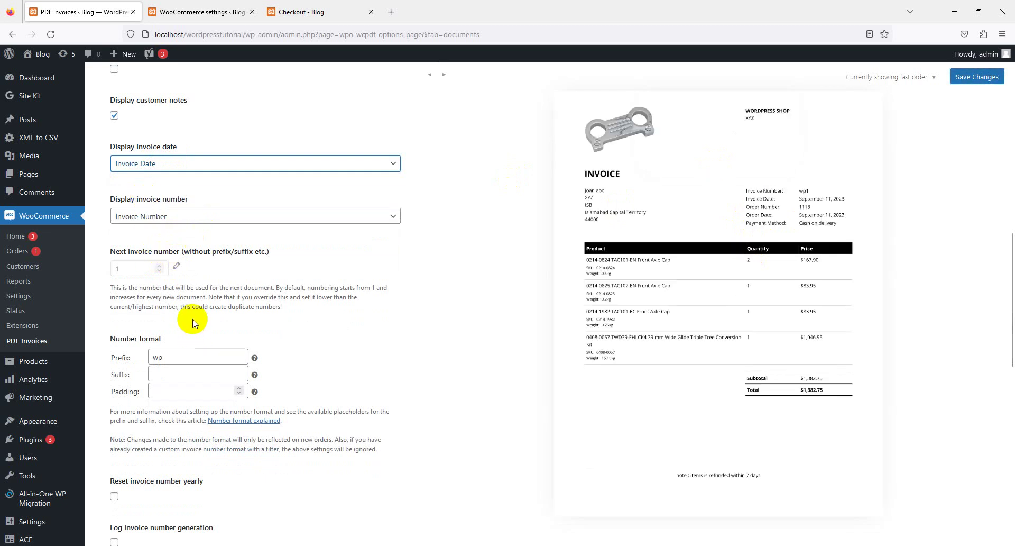
- Save the invoice document settings with Save Changes at the bottom of the Documents page
{"action": "scroll", "coordinate": [238, 264], "scroll_direction": "down", "scroll_amount": 3}
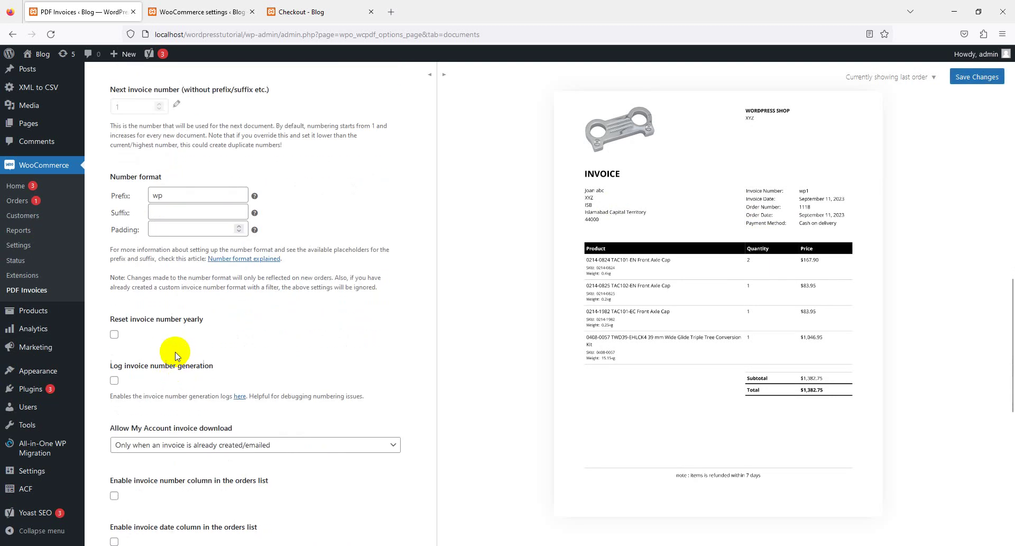
{"action": "scroll", "coordinate": [132, 320], "scroll_direction": "down", "scroll_amount": 1}
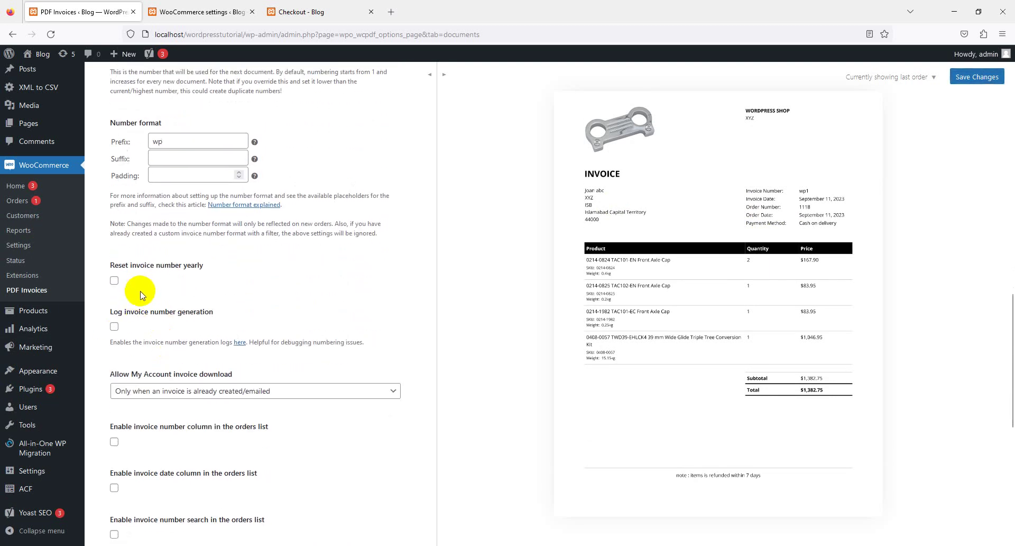
{"action": "scroll", "coordinate": [177, 285], "scroll_direction": "down", "scroll_amount": 8}
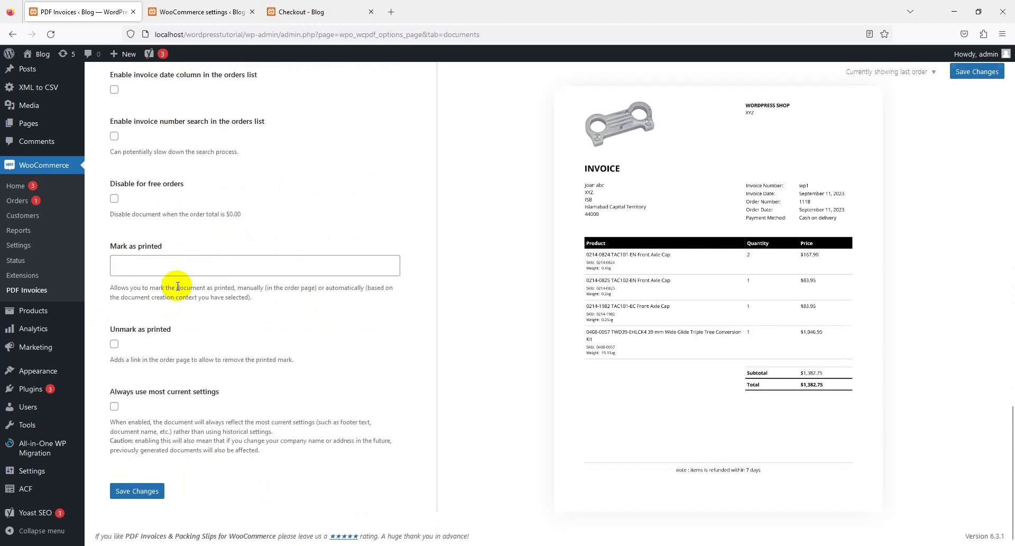
{"action": "left_click", "coordinate": [139, 492]}
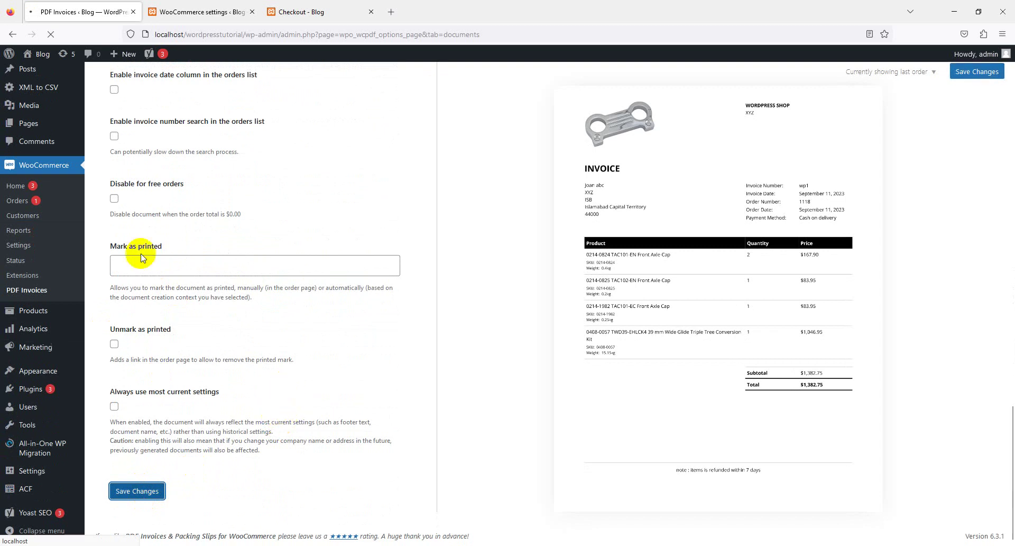
{"action": "left_click", "coordinate": [55, 229]}
- Open WooCommerce Orders in a new tab and open order #1118 for editing
{"action": "scroll", "coordinate": [658, 302], "scroll_direction": "up", "scroll_amount": 10}
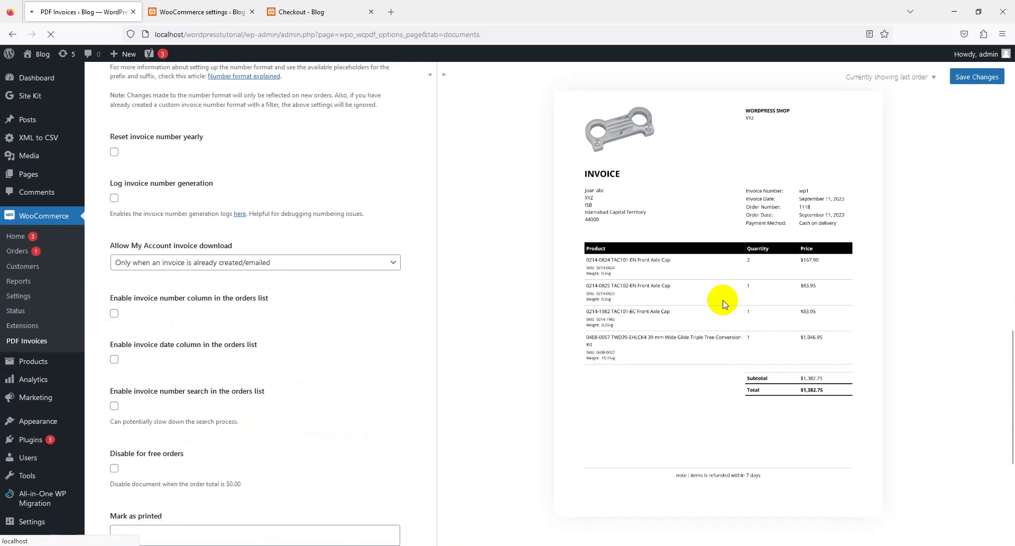
{"action": "left_click", "coordinate": [42, 255]}
{"action": "right_click", "coordinate": [42, 256]}
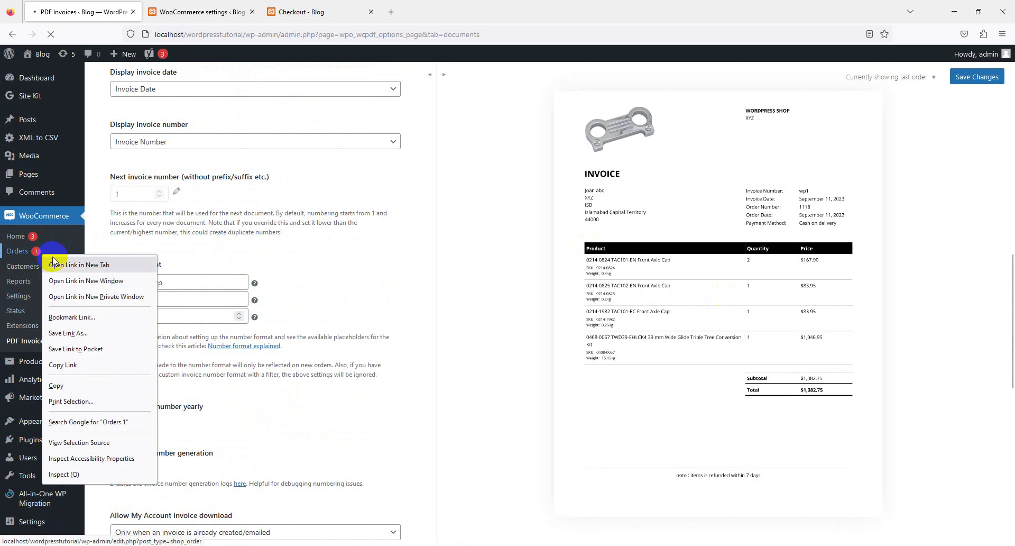
{"action": "left_click", "coordinate": [53, 139]}
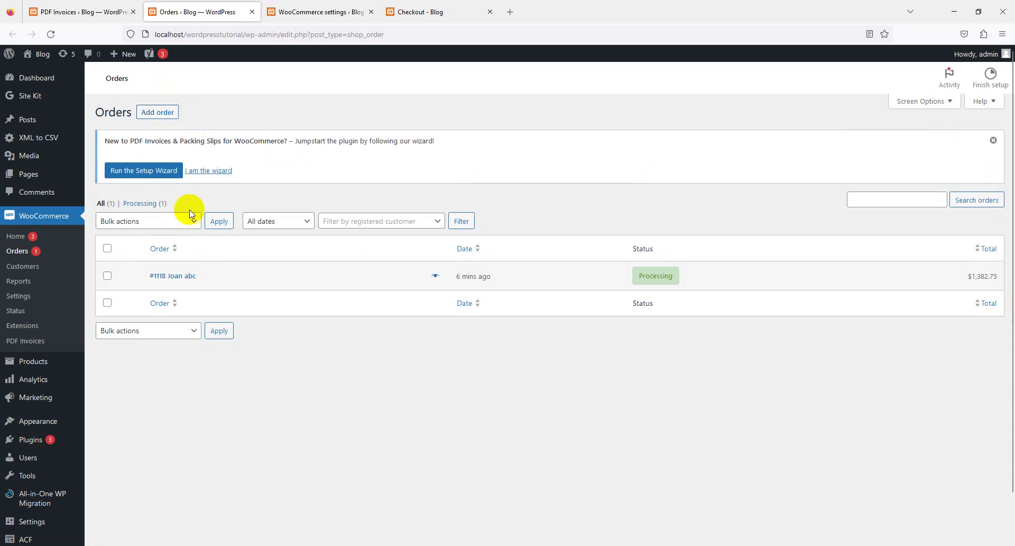
{"action": "left_click", "coordinate": [188, 272]}
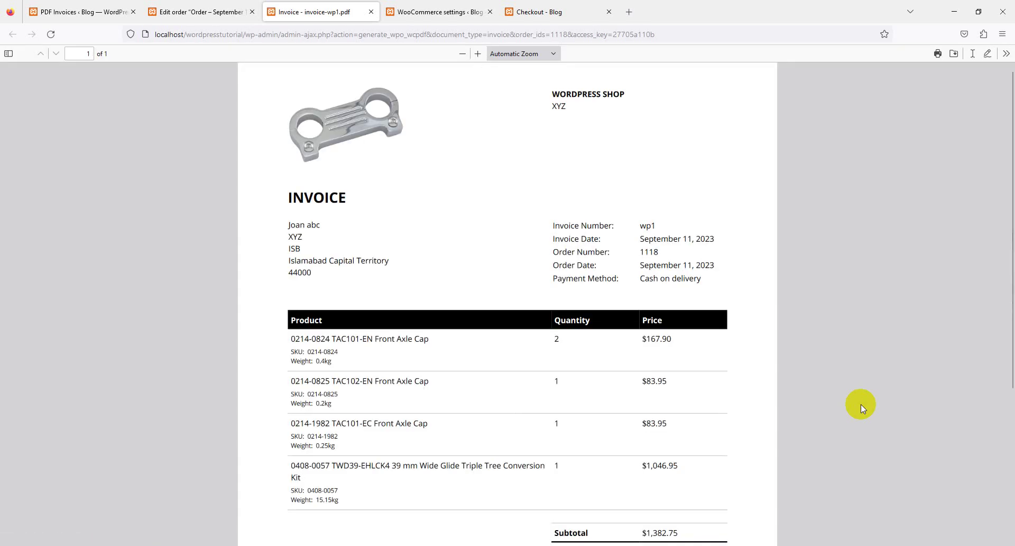
{"action": "scroll", "coordinate": [351, 299], "scroll_direction": "down", "scroll_amount": 4}
{"action": "scroll", "coordinate": [459, 303], "scroll_direction": "up", "scroll_amount": 4}
{"action": "scroll", "coordinate": [459, 303], "scroll_direction": "up", "scroll_amount": 1}
{"action": "left_click_drag", "start_coordinate": [645, 236], "coordinate": [653, 236]}
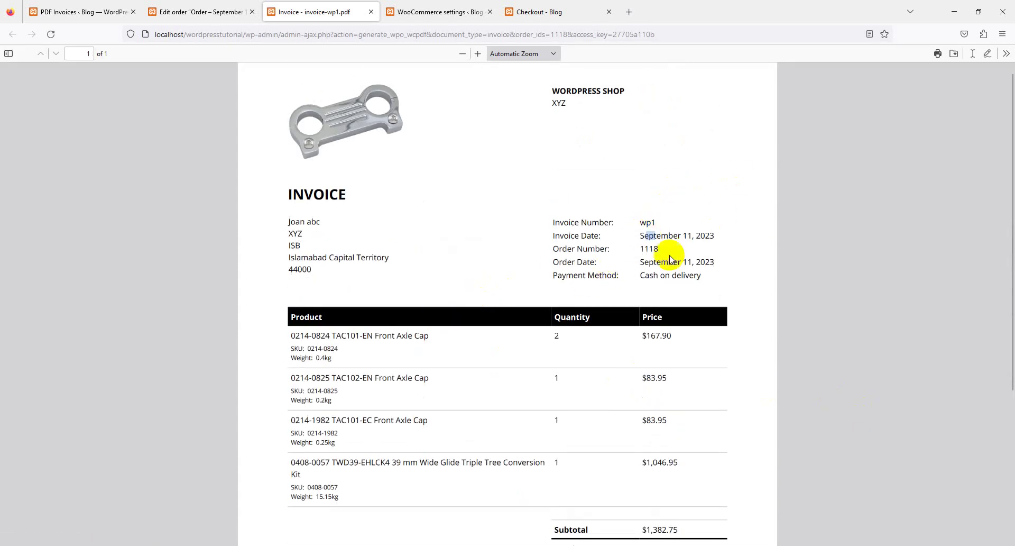
{"action": "scroll", "coordinate": [596, 262], "scroll_direction": "down", "scroll_amount": 4}
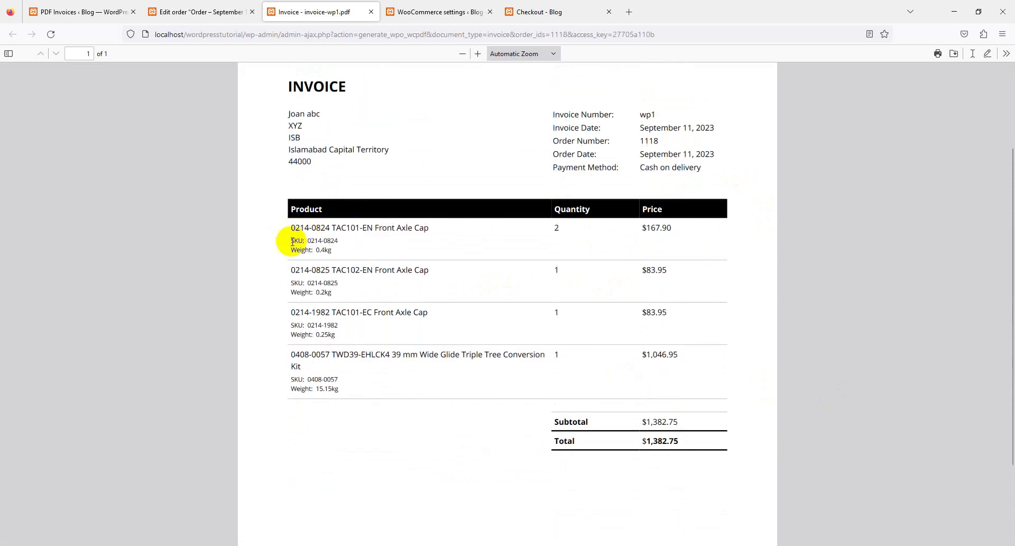
{"action": "scroll", "coordinate": [436, 333], "scroll_direction": "down", "scroll_amount": 4}
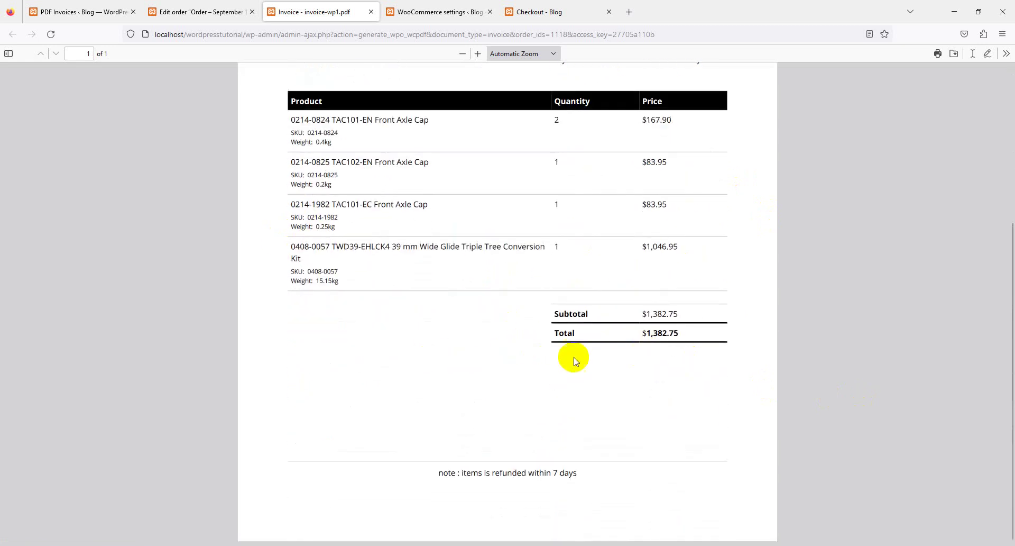
{"action": "scroll", "coordinate": [460, 352], "scroll_direction": "up", "scroll_amount": 8}
- Switch back to the Edit order tab for order #1118
{"action": "left_click", "coordinate": [170, 7]}
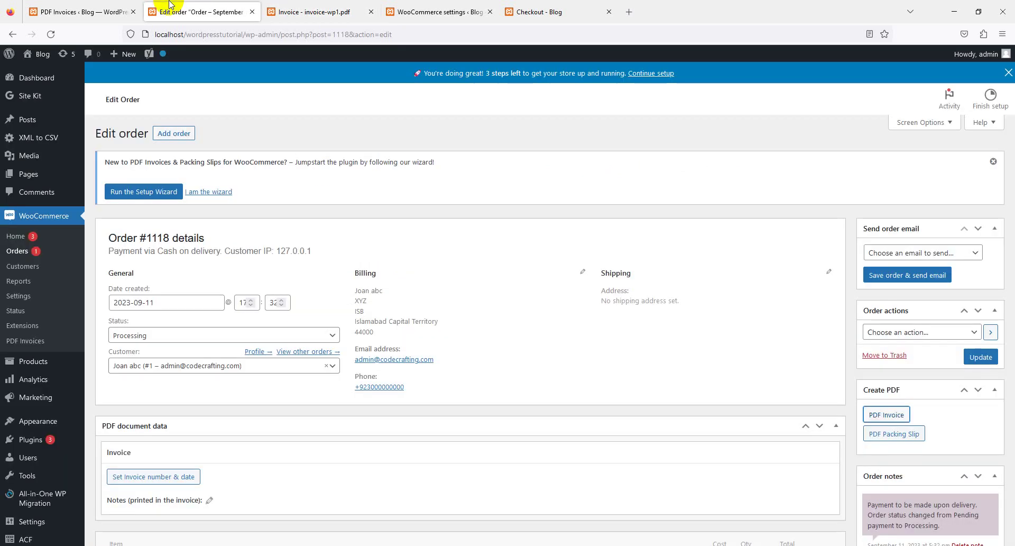